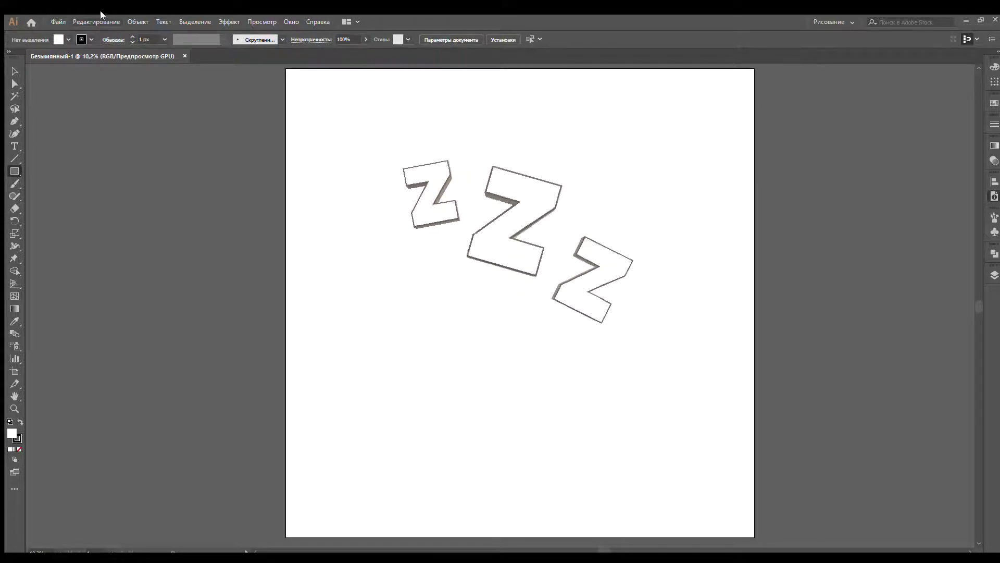
# - Choose magenta from the Fill swatches as the fill colour
pyautogui.click(40, 74)
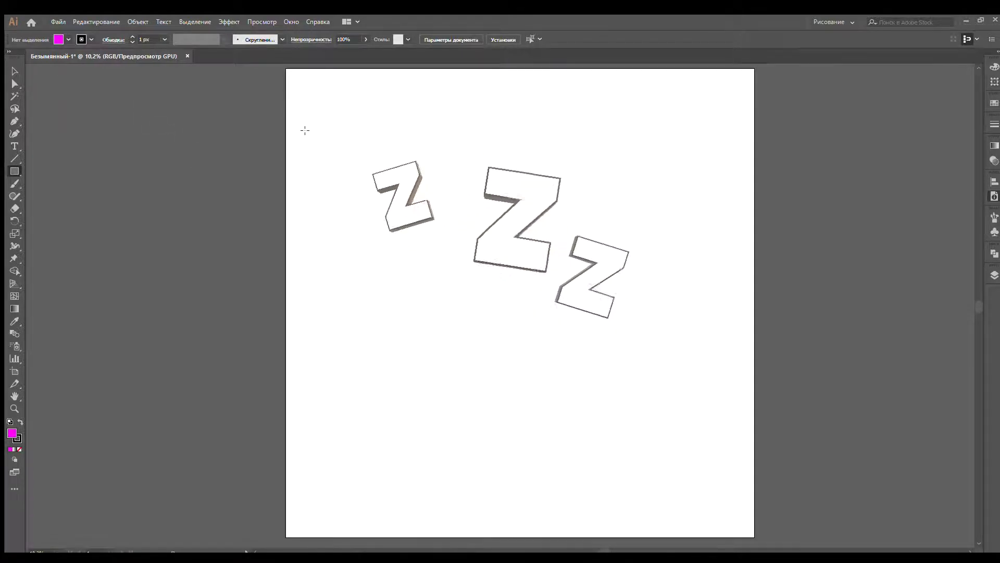
# - Draw a magenta square with no stroke and add a red copy beside it
pyautogui.moveTo(305, 130); pyautogui.dragTo(447, 272)
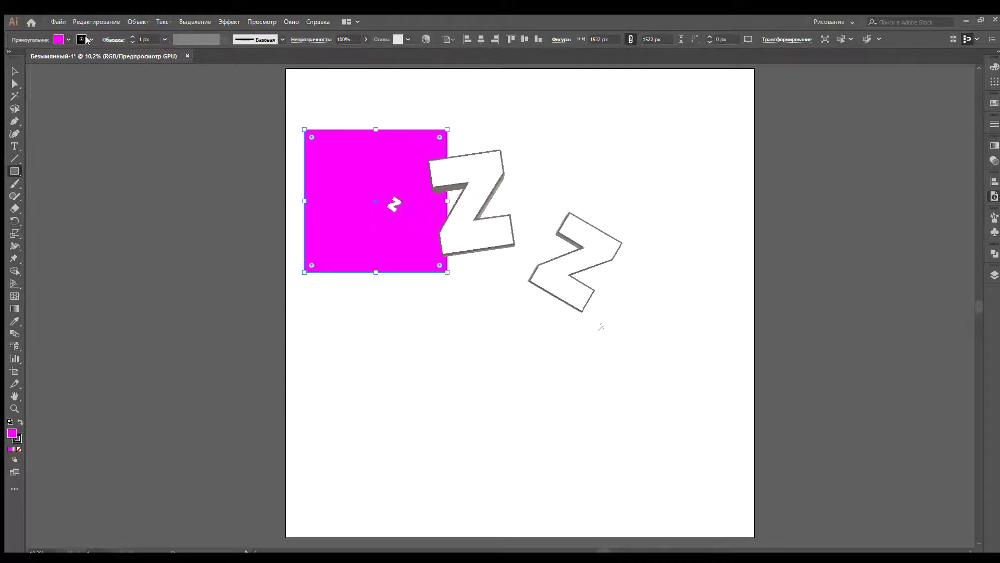
pyautogui.click(10, 56)
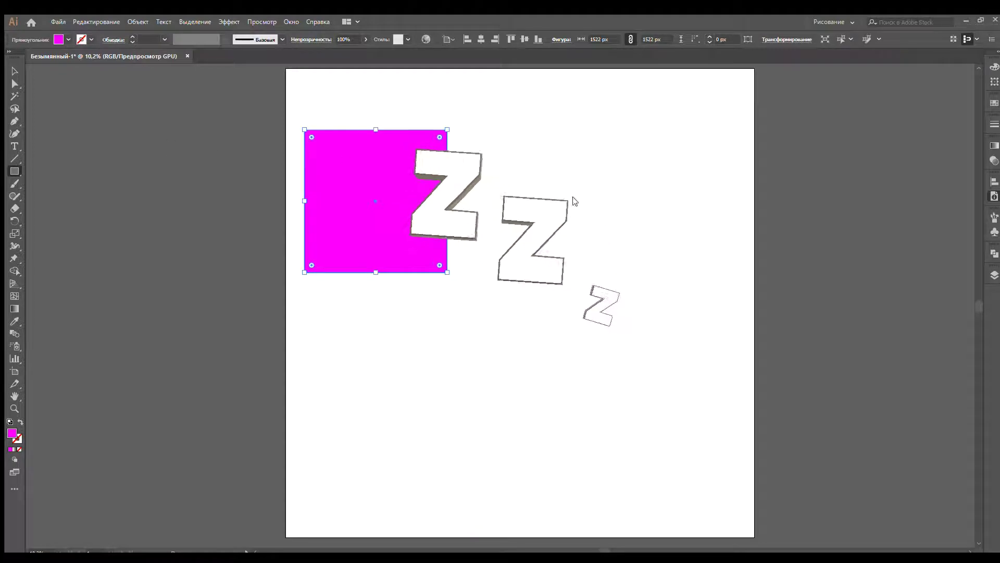
pyautogui.hotkey('ctrl', 'v')
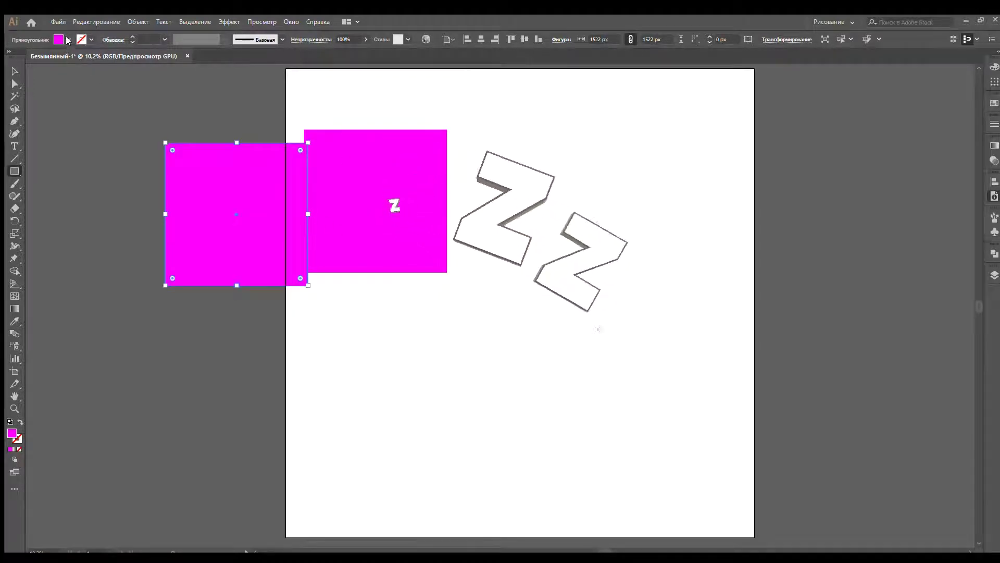
pyautogui.click(72, 58)
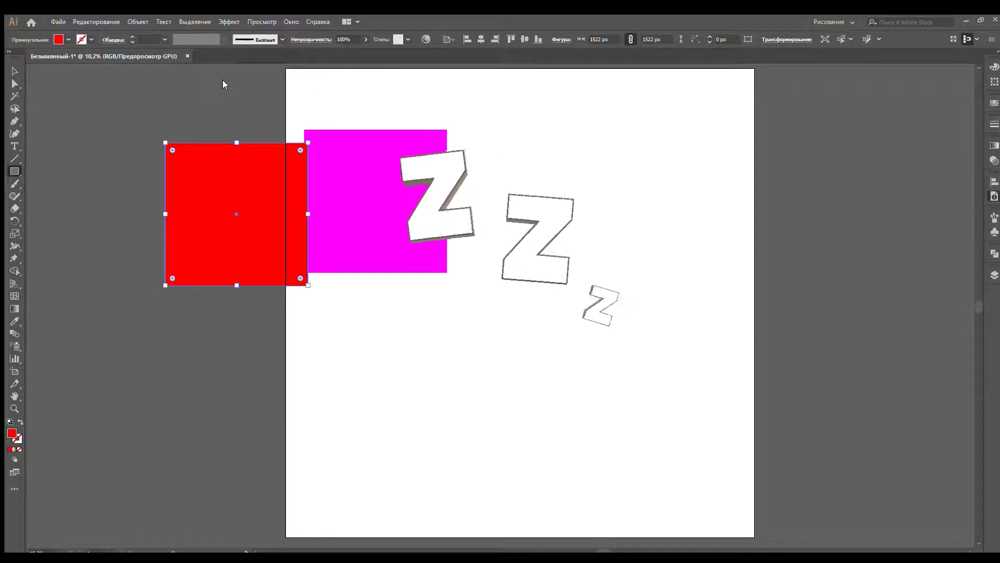
# - Add overlapping light green and dark green copies, plus another dark green duplicate
pyautogui.hotkey('ctrl', 'c')
pyautogui.hotkey('ctrl', 'v')
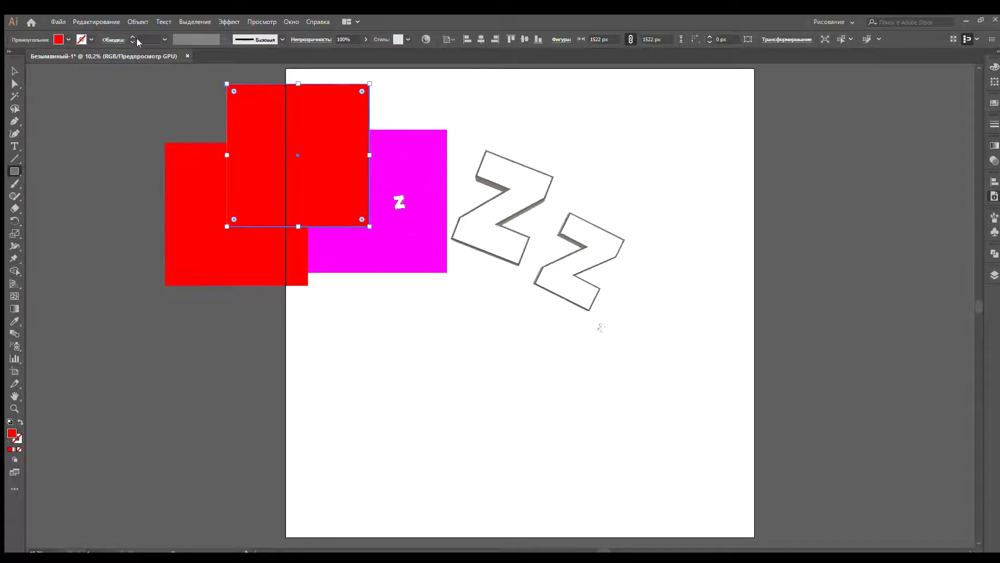
pyautogui.click(55, 89)
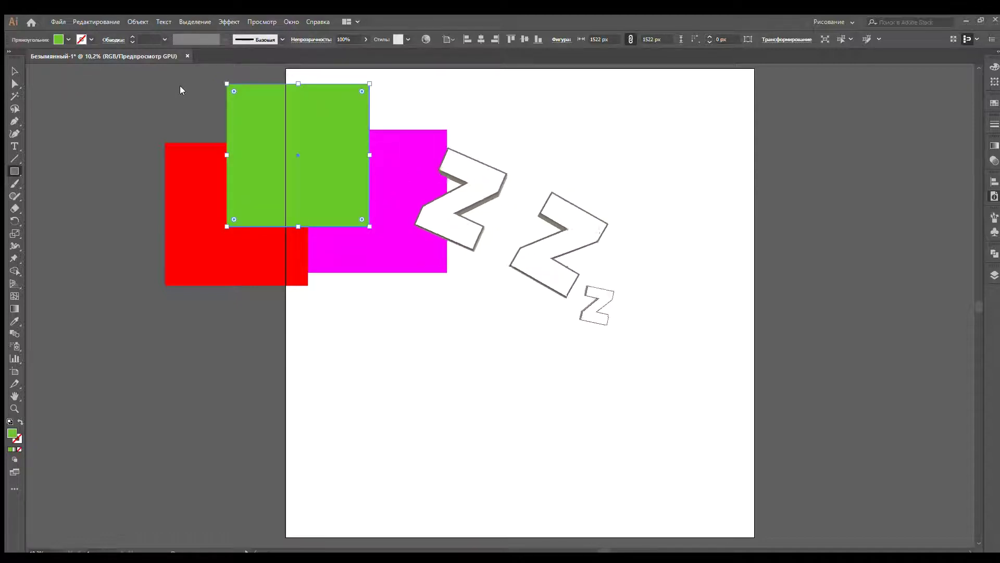
pyautogui.hotkey('ctrl', 'c')
pyautogui.hotkey('ctrl', 'v')
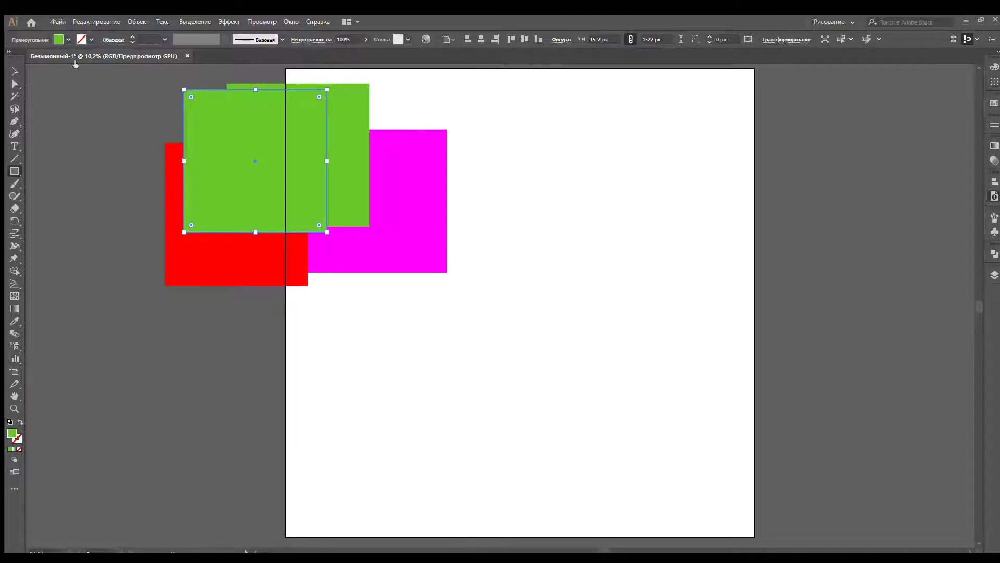
pyautogui.click(88, 85)
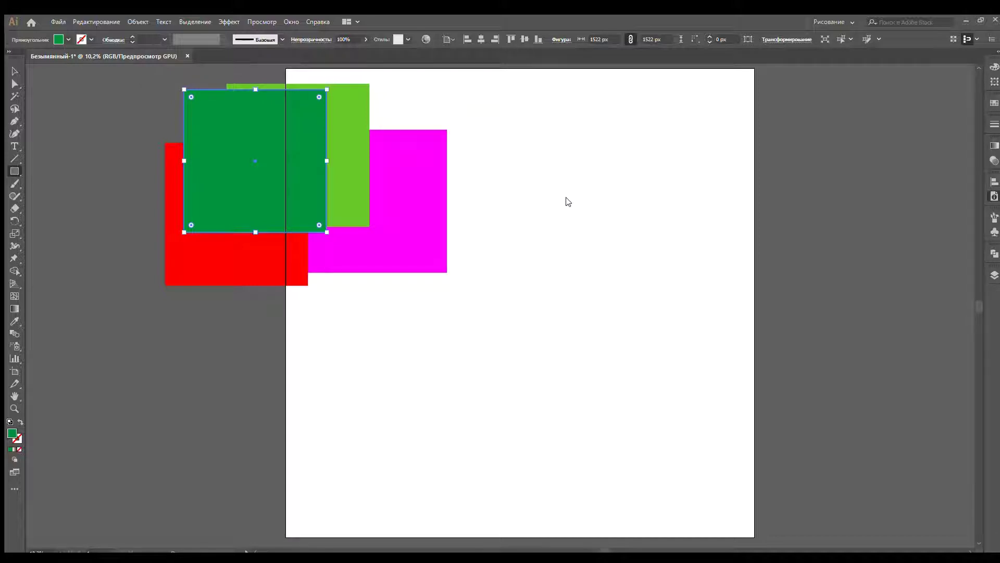
pyautogui.hotkey('ctrl', 'd')
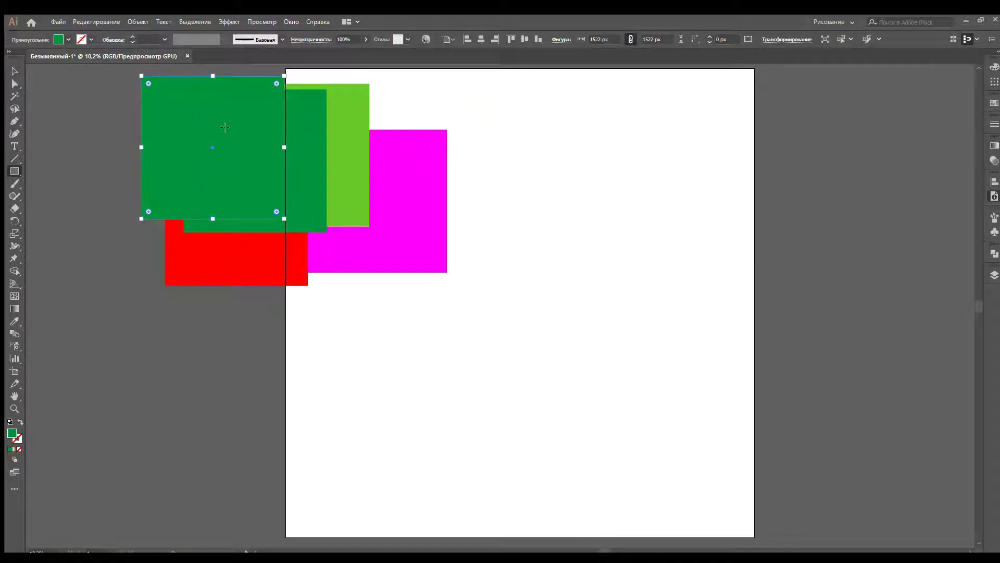
# - Recolour and duplicate squares into orange, yellow, blue and pink copies extending the cluster leftward
pyautogui.click(102, 75)
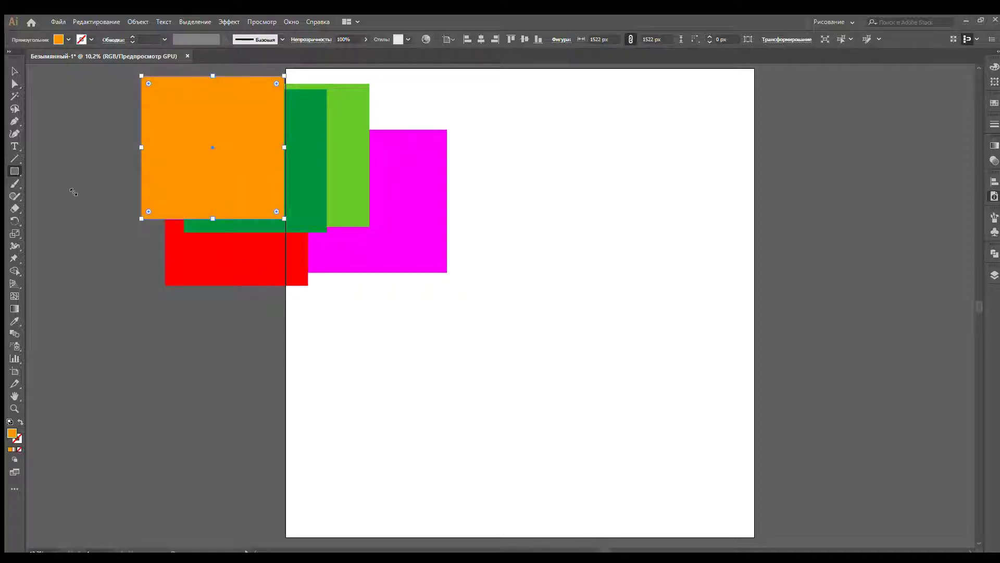
pyautogui.click(582, 190)
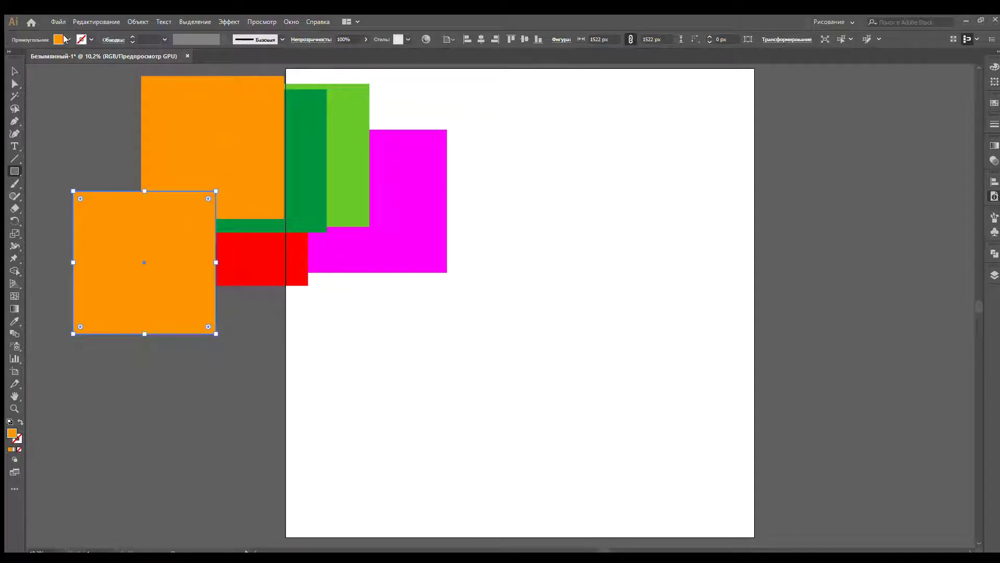
pyautogui.click(42, 85)
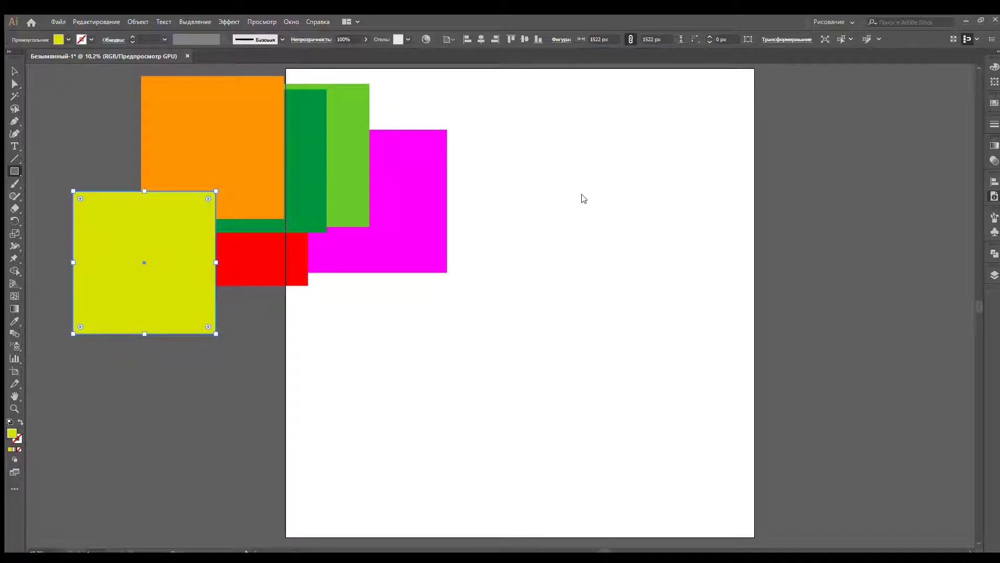
pyautogui.hotkey('ctrl', 'v')
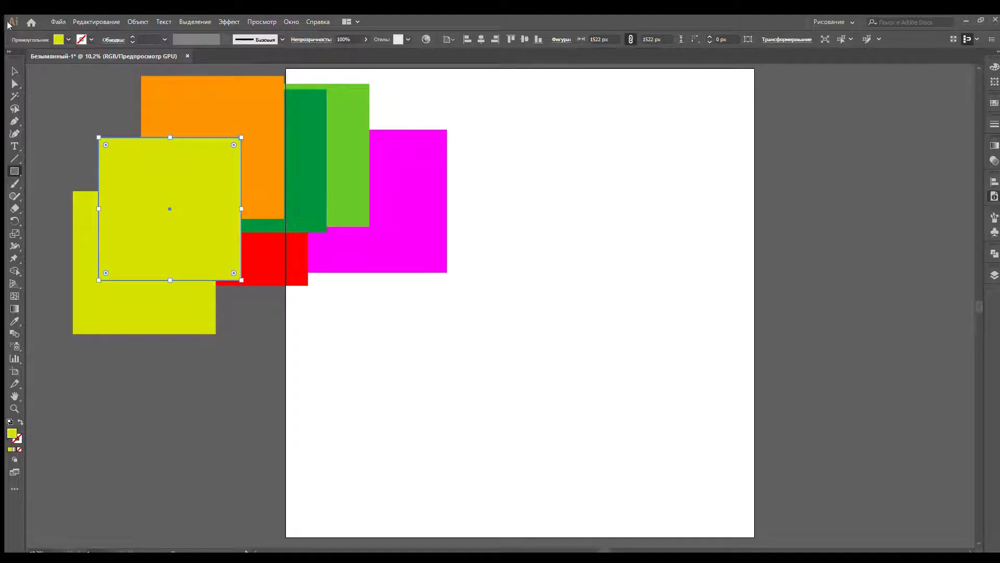
pyautogui.click(28, 77)
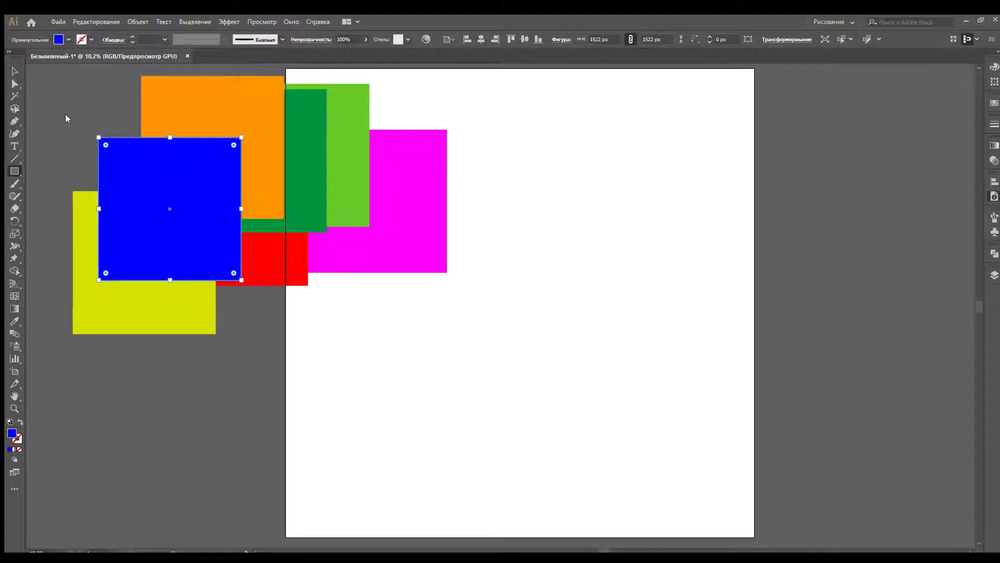
pyautogui.hotkey('ctrl', 'c')
pyautogui.hotkey('ctrl', 'v')
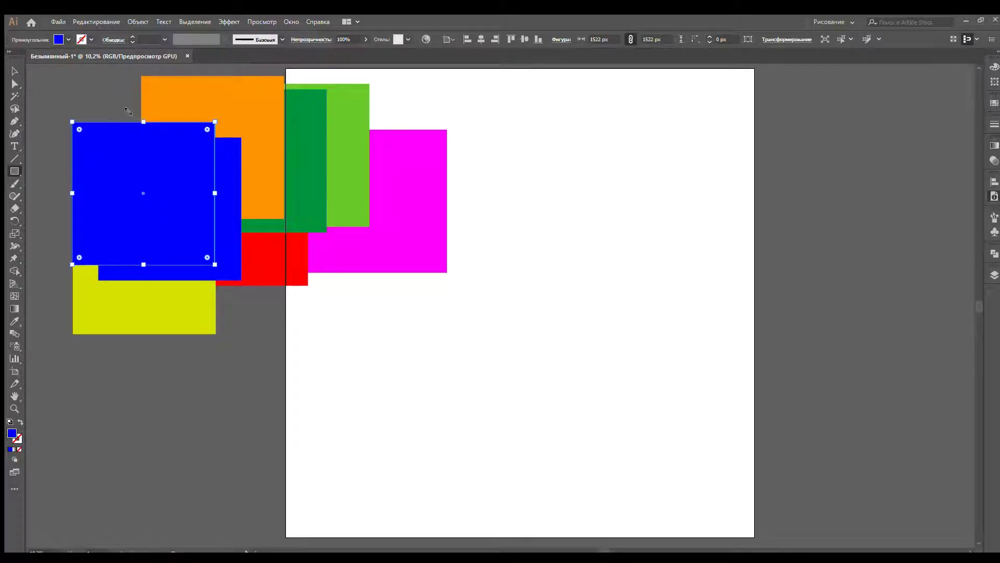
pyautogui.click(73, 88)
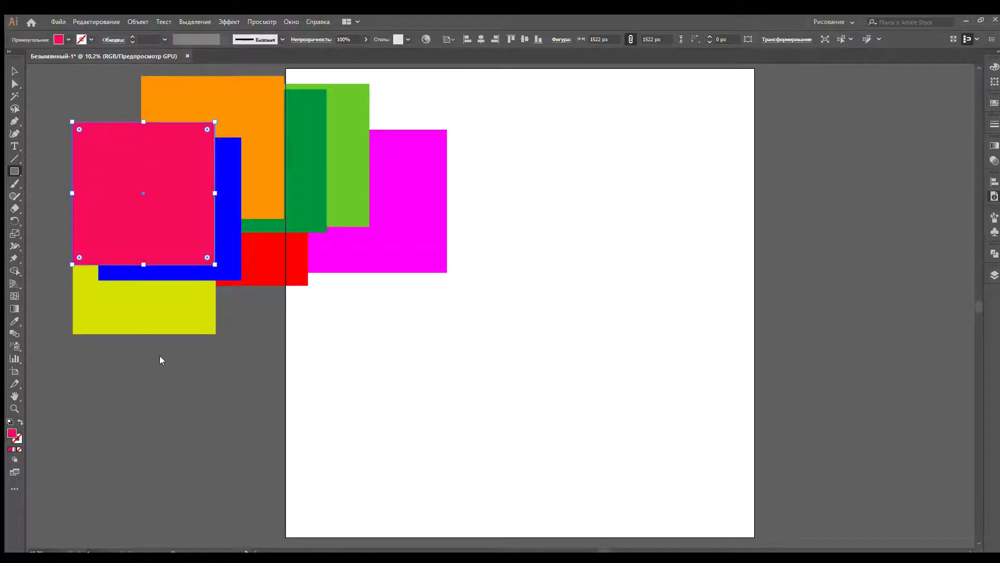
pyautogui.click(10, 70)
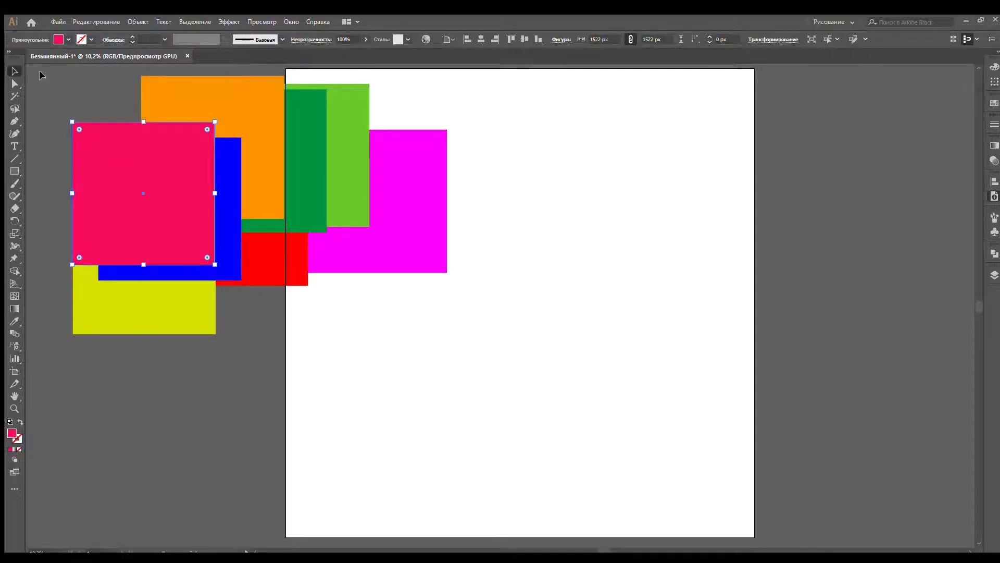
# - Select all the coloured squares and move the cluster onto the artboard's top edge
pyautogui.click(39, 70)
pyautogui.moveTo(39, 70); pyautogui.dragTo(377, 257)
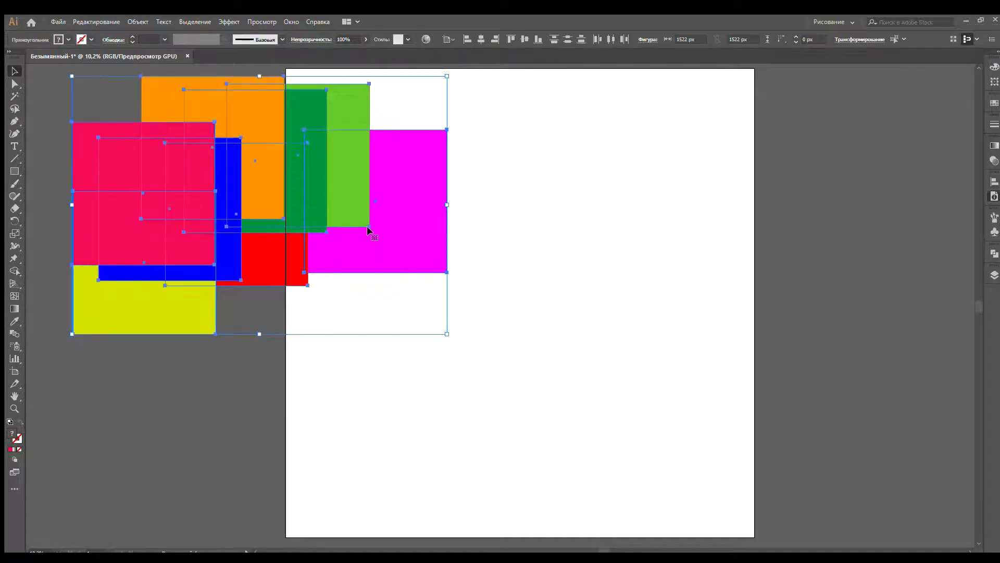
pyautogui.scroll(-2, 367, 225)
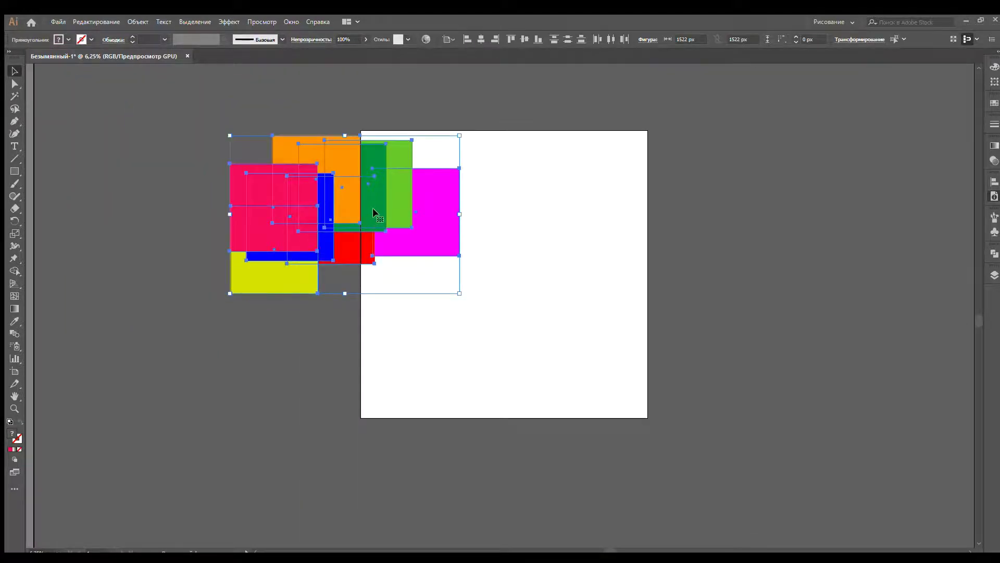
pyautogui.moveTo(373, 207); pyautogui.dragTo(480, 179)
pyautogui.click(252, 219)
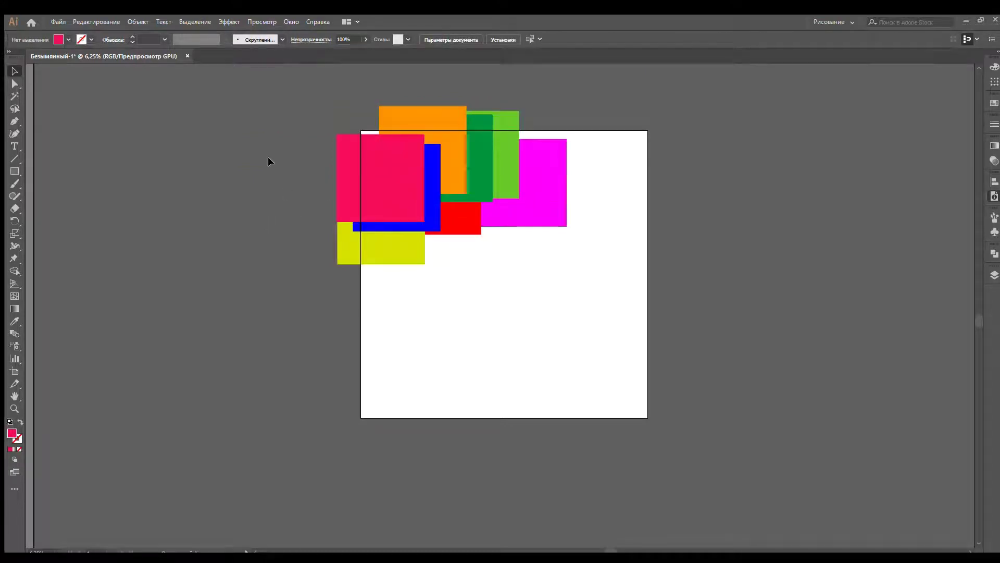
# - Create a vertically flipped copy of the squares and move it down onto the artboard
pyautogui.moveTo(263, 76); pyautogui.dragTo(543, 280)
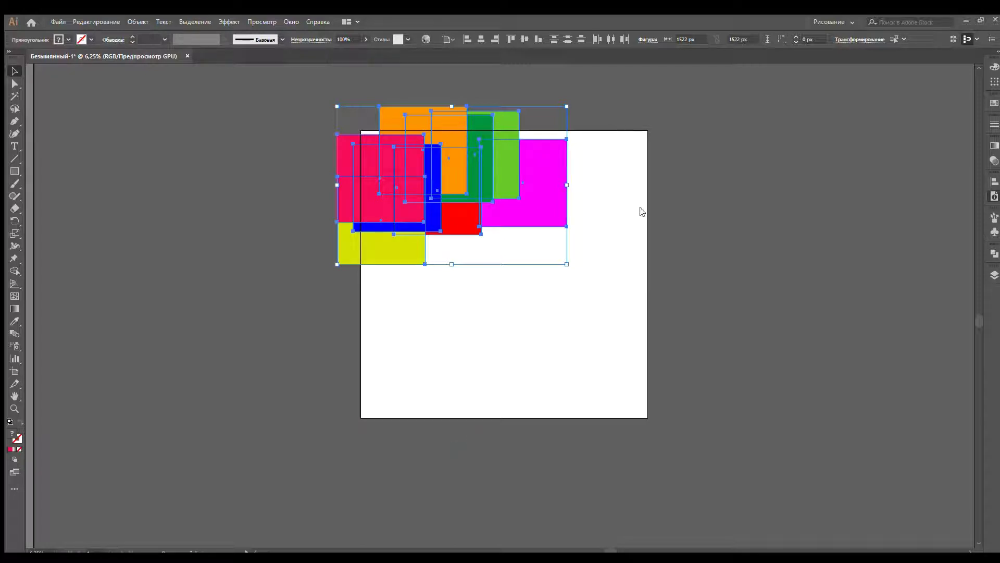
pyautogui.hotkey('ctrl', 'd')
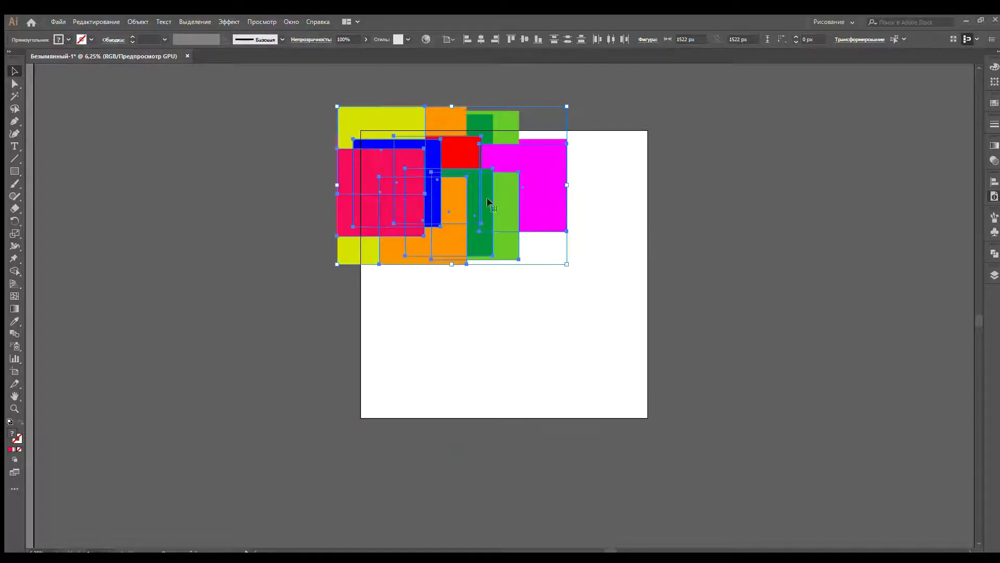
pyautogui.moveTo(458, 196); pyautogui.dragTo(455, 320)
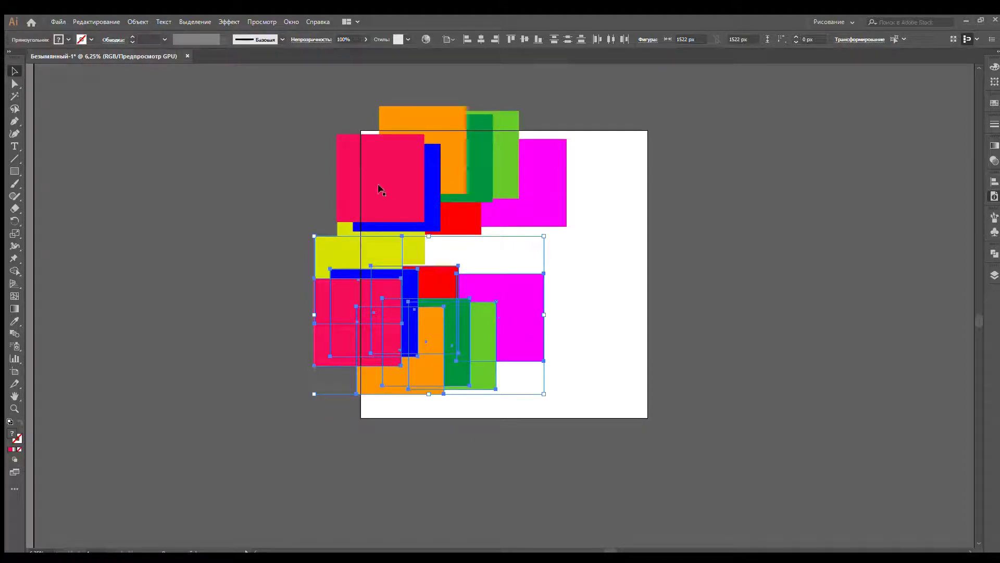
pyautogui.click(289, 85)
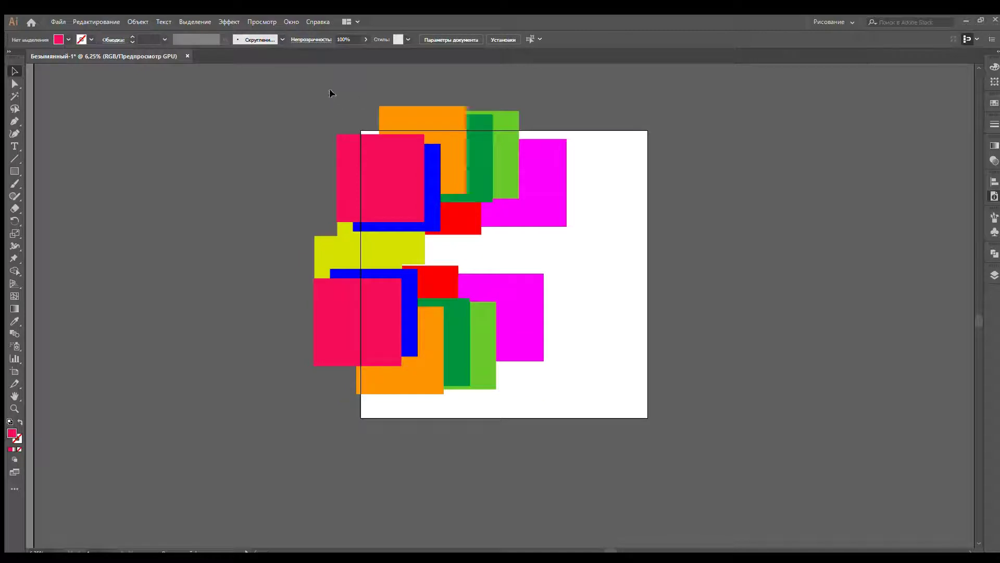
# - Copy the top orange and green squares to the bottom edge and the left-edge cluster to the right edge
pyautogui.moveTo(529, 118); pyautogui.dragTo(580, 132)
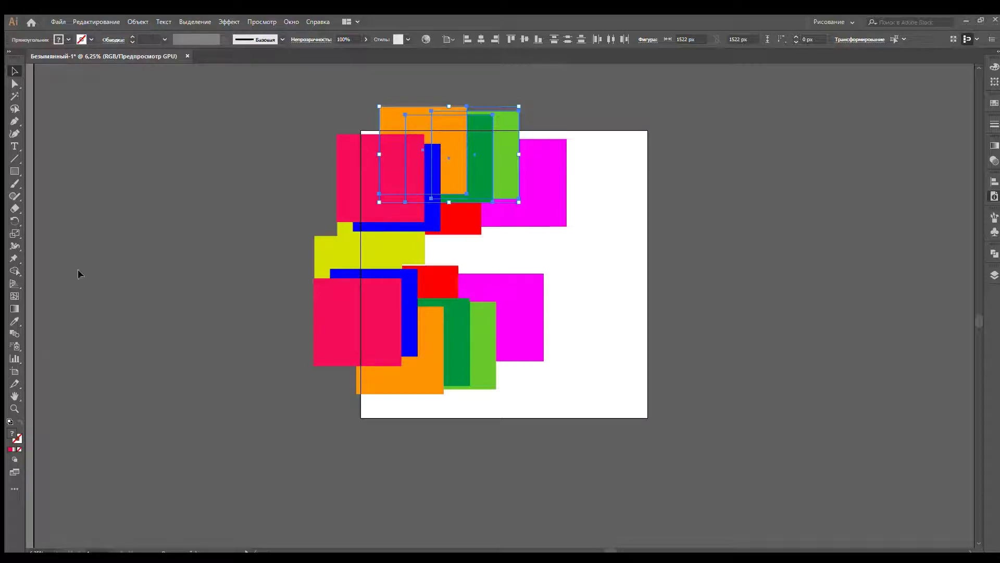
pyautogui.hotkey('ctrl', 'd')
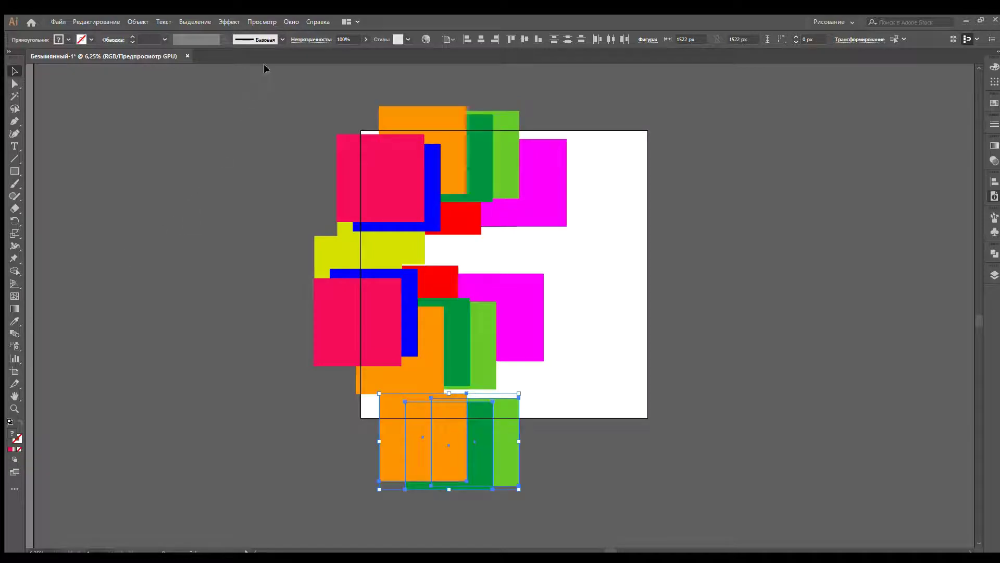
pyautogui.moveTo(363, 424); pyautogui.dragTo(206, 224)
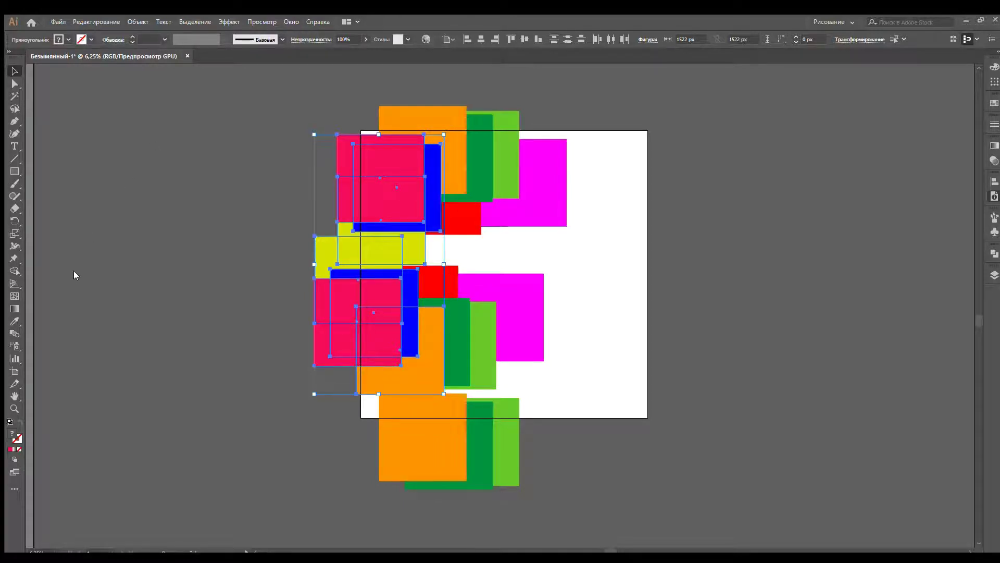
pyautogui.hotkey('ctrl', 'd')
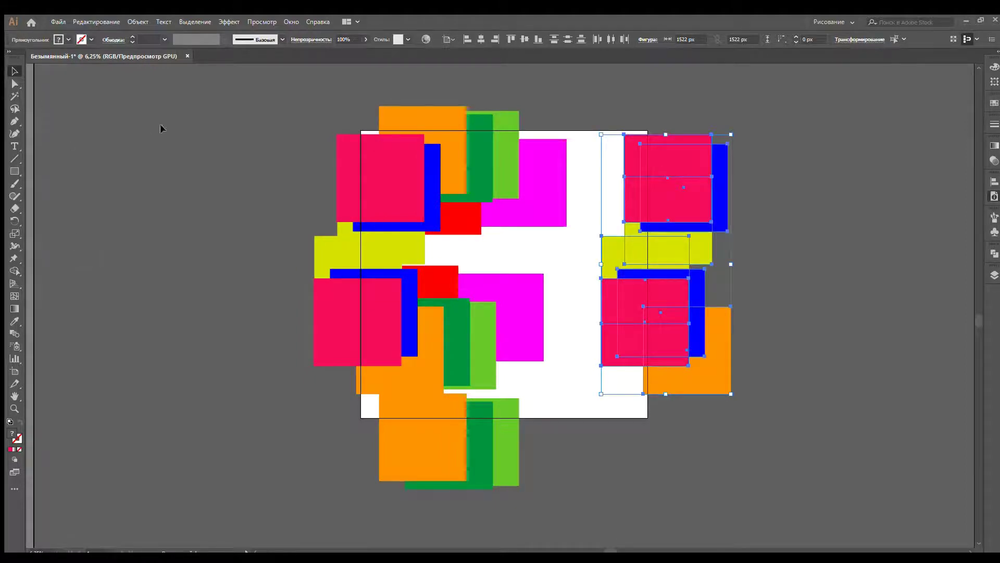
pyautogui.click(180, 135)
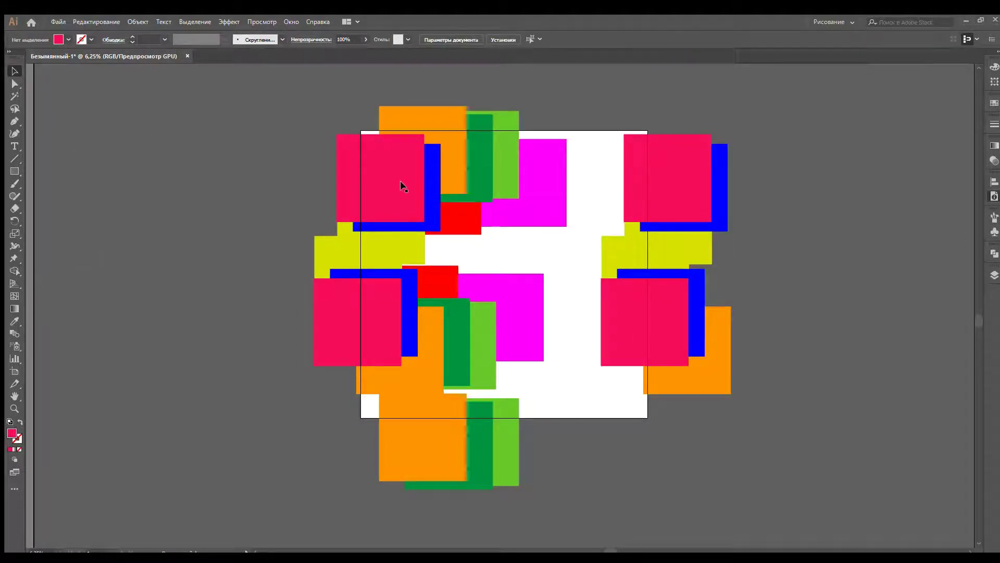
# - Draw a small square in the upper right and a large square in the artboard centre
pyautogui.click(14, 171)
pyautogui.moveTo(554, 182); pyautogui.dragTo(613, 240)
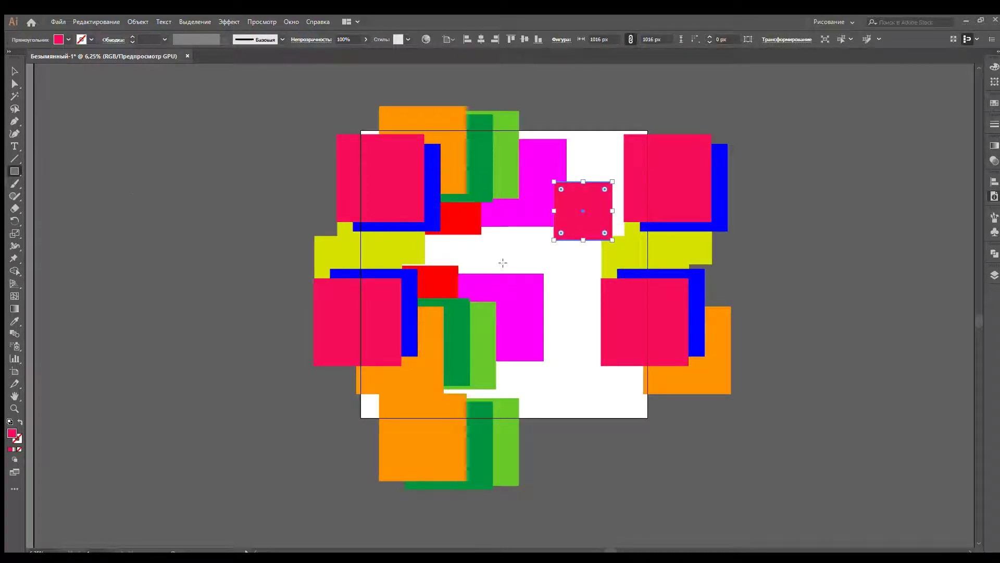
pyautogui.moveTo(502, 262); pyautogui.dragTo(632, 402)
# - Make the square below and right of the centre green with the Eyedropper, then select the central square
pyautogui.click(16, 72)
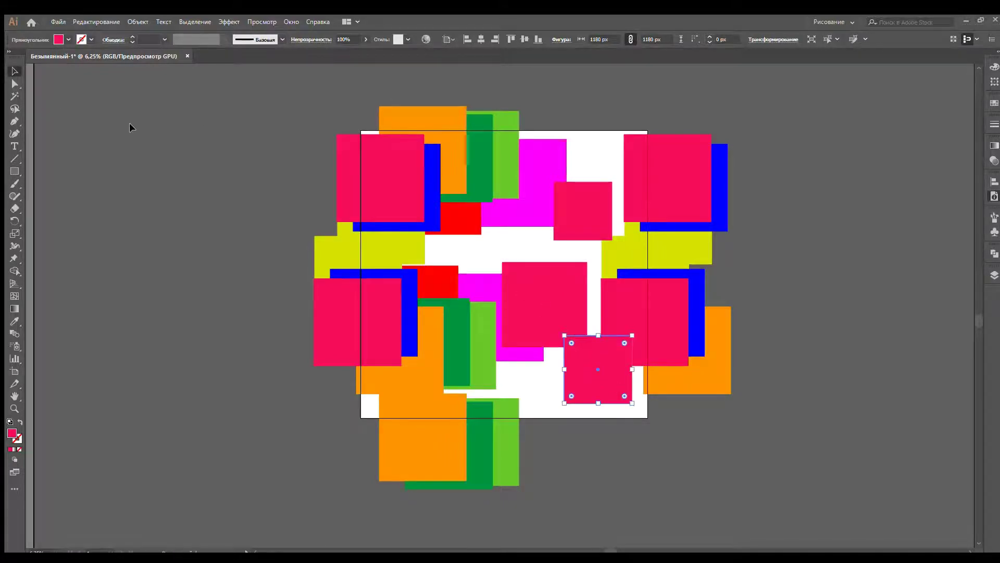
pyautogui.click(226, 196)
pyautogui.click(580, 361)
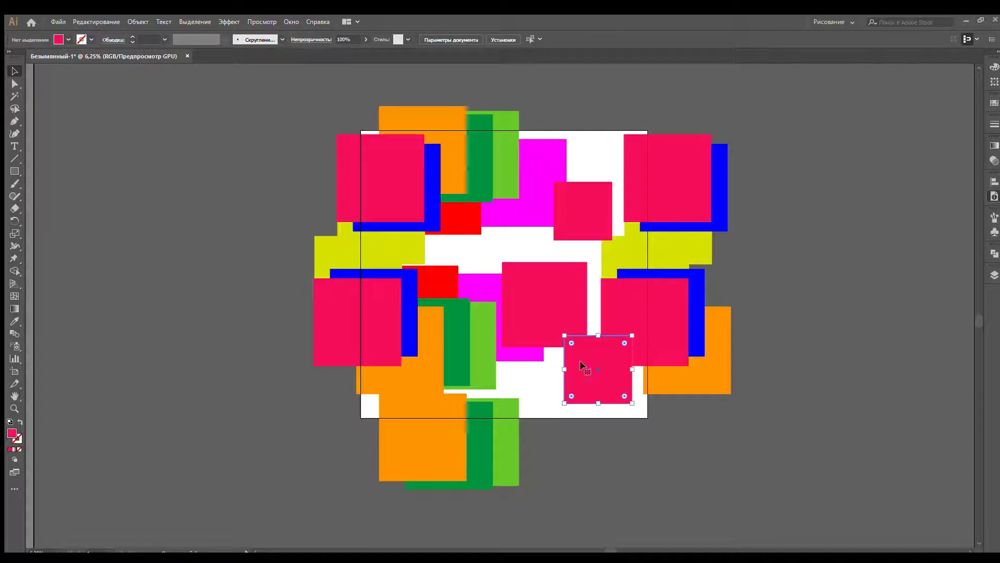
pyautogui.click(14, 321)
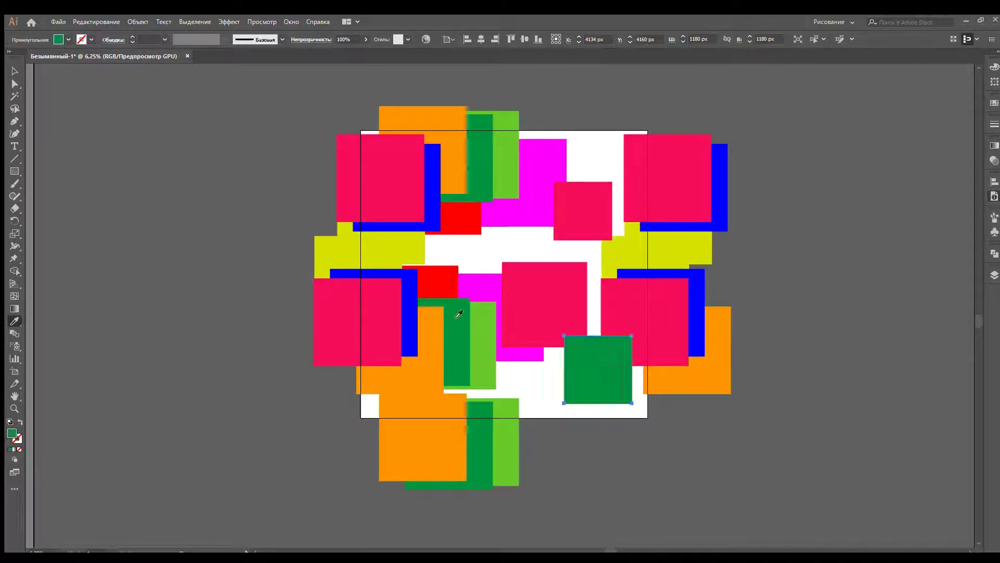
pyautogui.click(14, 71)
pyautogui.click(229, 145)
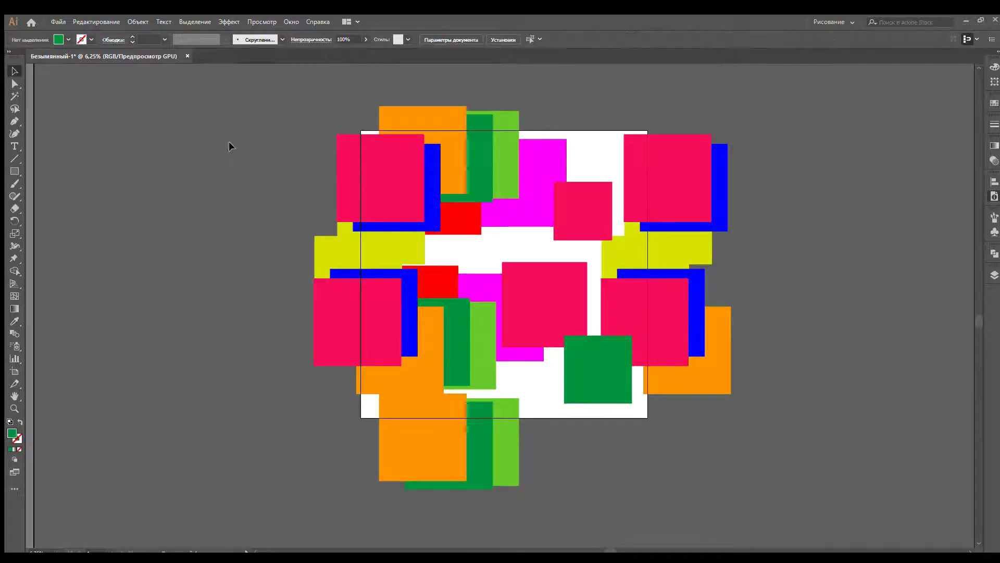
pyautogui.click(535, 264)
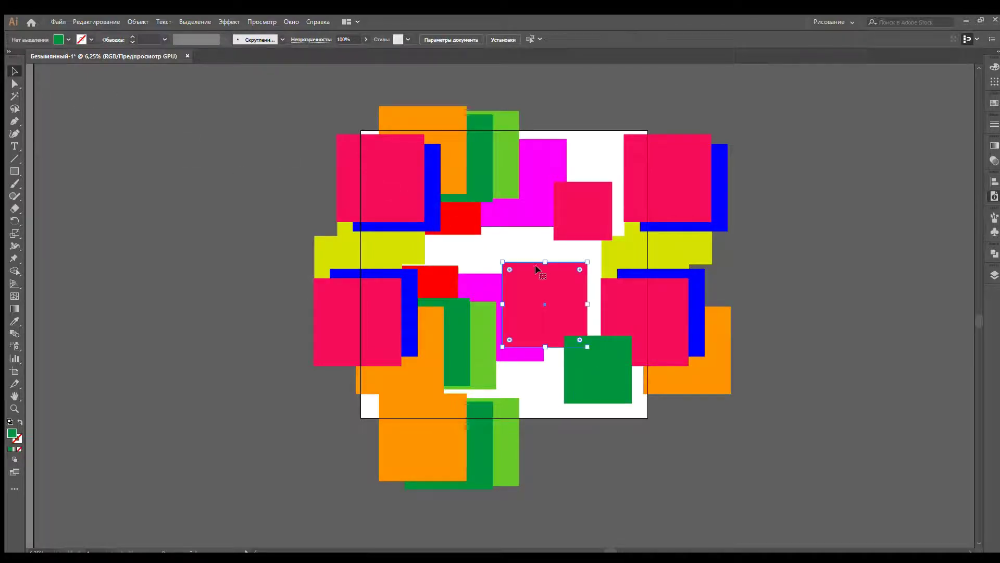
pyautogui.click(15, 320)
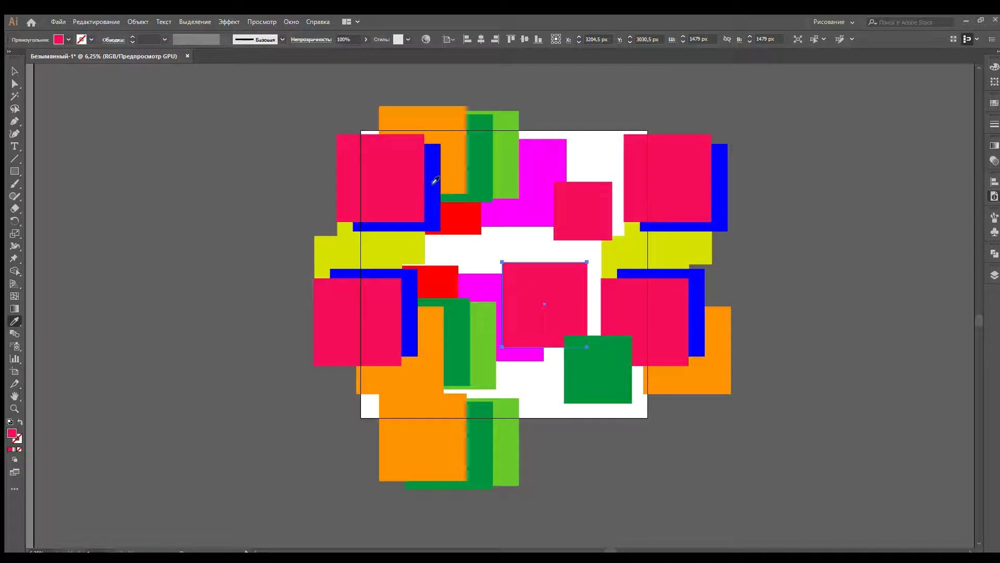
# - Recolour the central square blue by sampling the blue strip
pyautogui.click(436, 179)
pyautogui.click(15, 71)
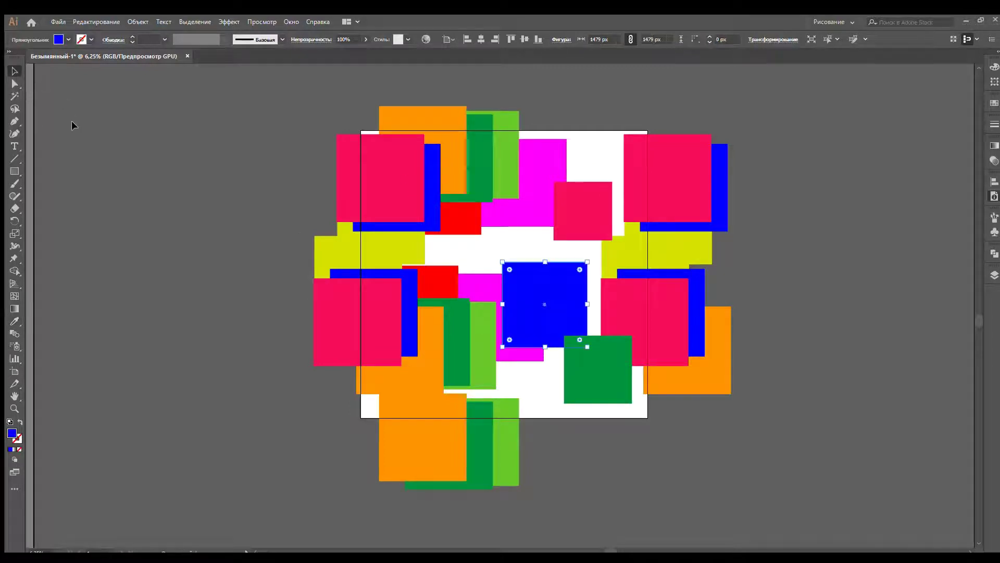
pyautogui.click(574, 192)
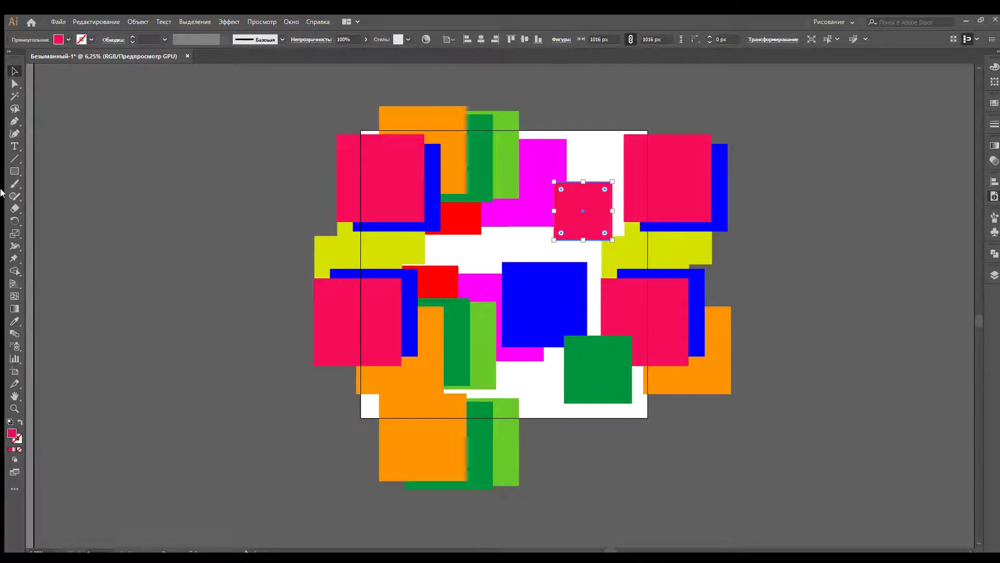
# - Draw a square near the top centre and sample blue to fill it
pyautogui.click(14, 170)
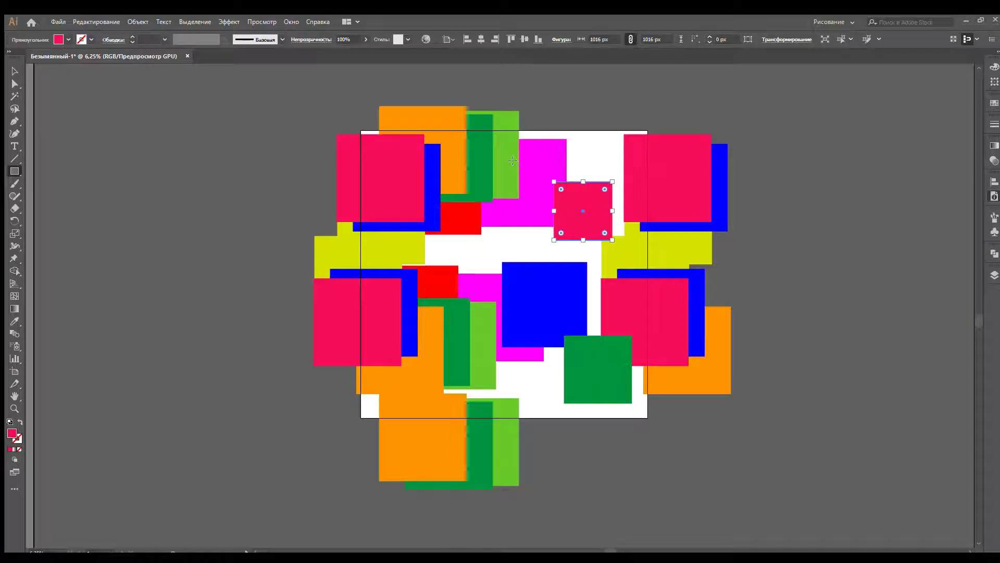
pyautogui.moveTo(512, 160); pyautogui.dragTo(580, 227)
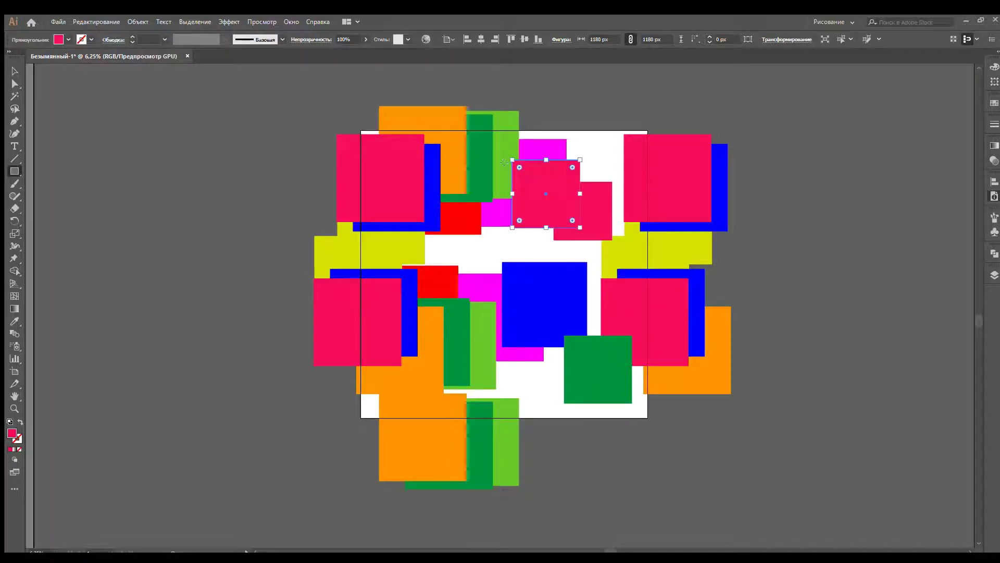
pyautogui.click(14, 321)
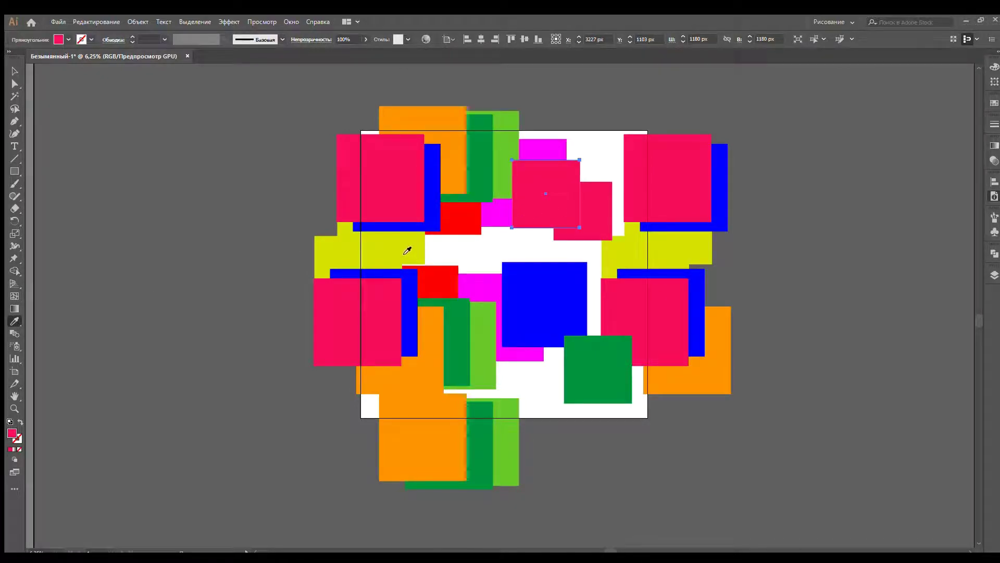
pyautogui.click(411, 280)
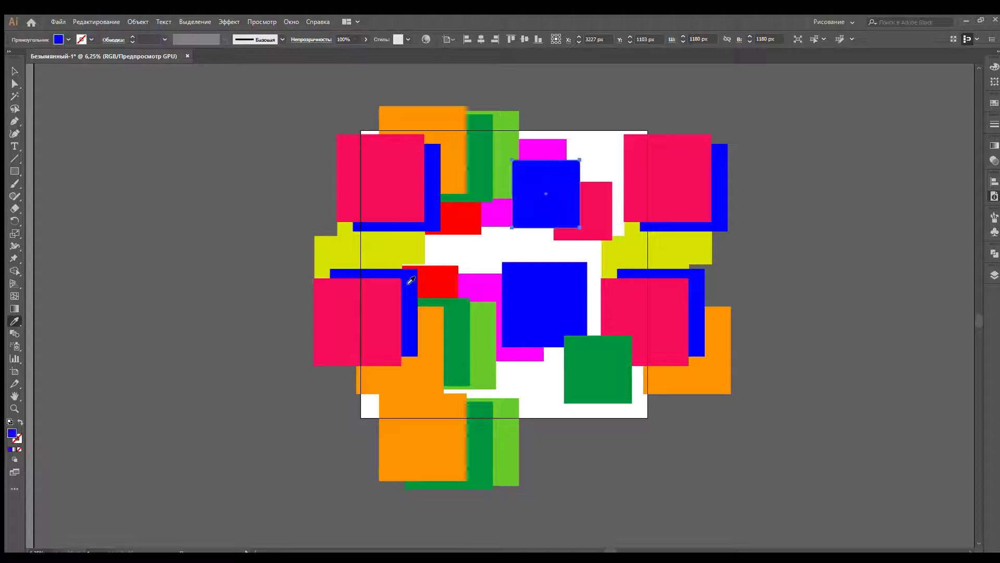
pyautogui.click(15, 71)
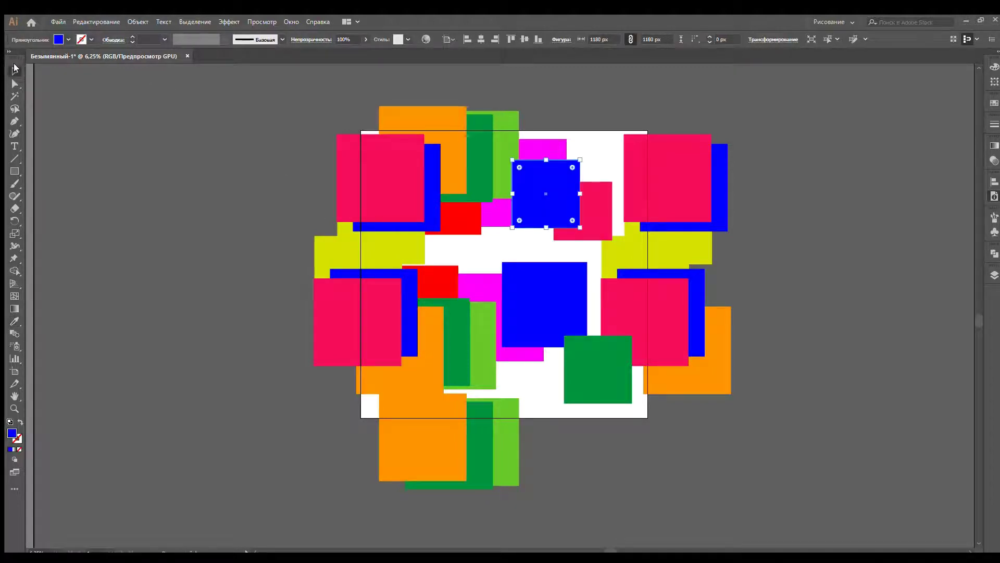
pyautogui.click(101, 119)
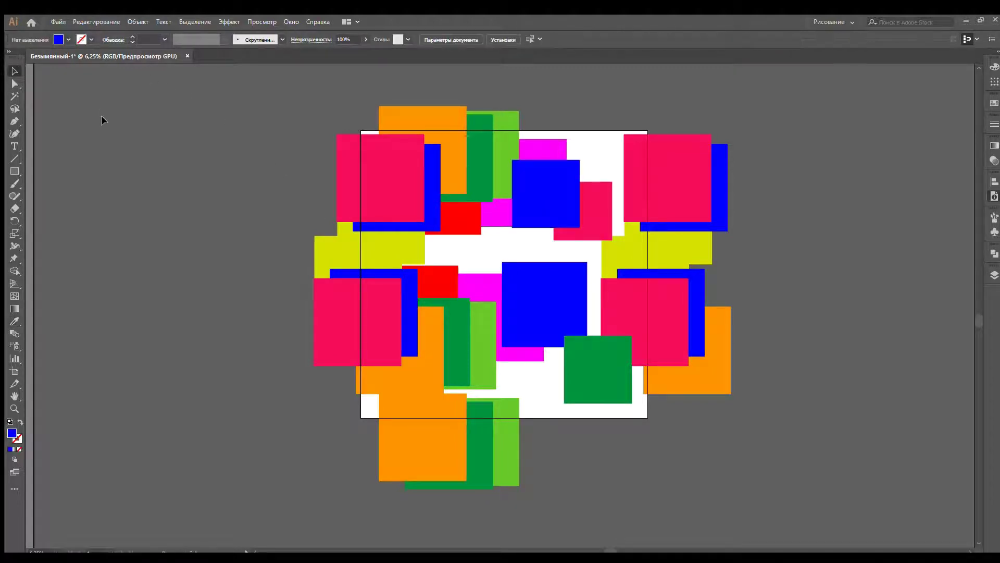
# - Fill both the left- and right-edge yellow rectangles with dark brown
pyautogui.click(321, 249)
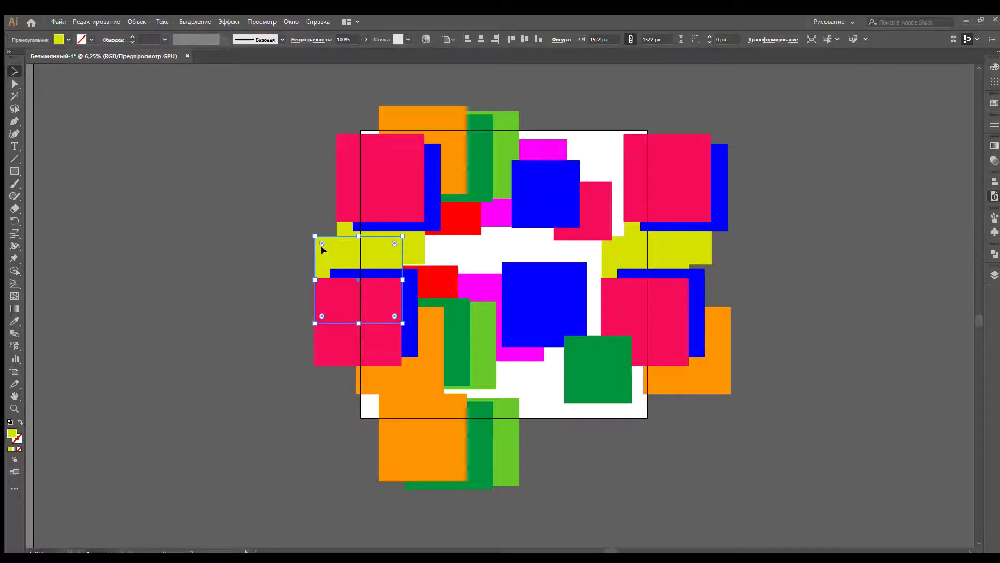
pyautogui.keyDown('shift'); pyautogui.click(661, 256); pyautogui.keyUp('shift')
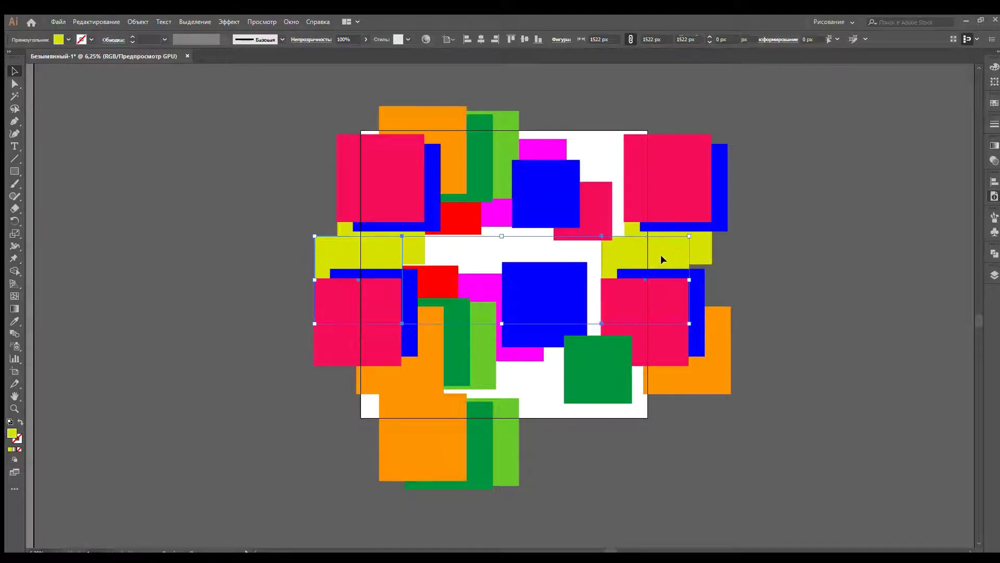
pyautogui.click(15, 320)
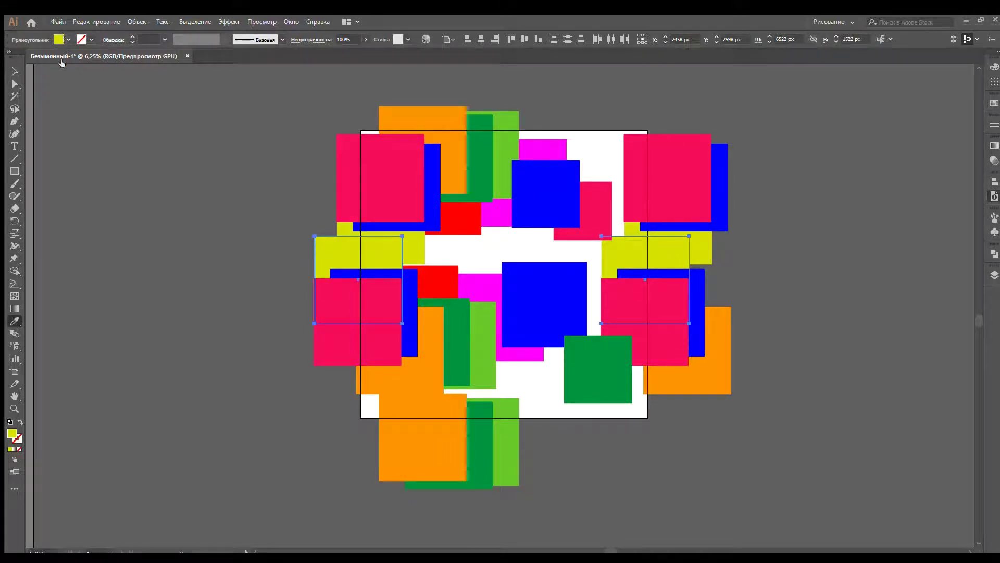
pyautogui.click(44, 105)
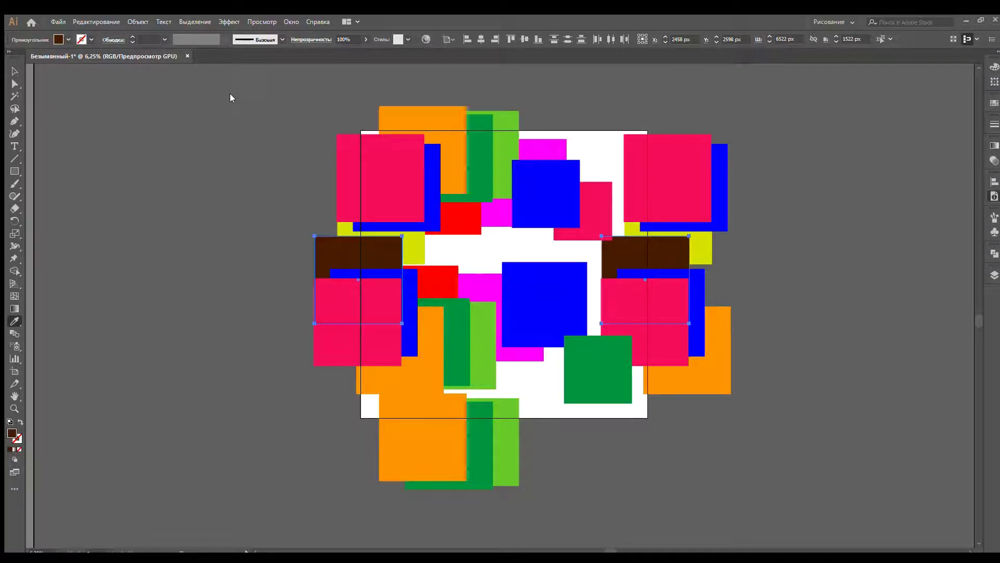
pyautogui.press('/')
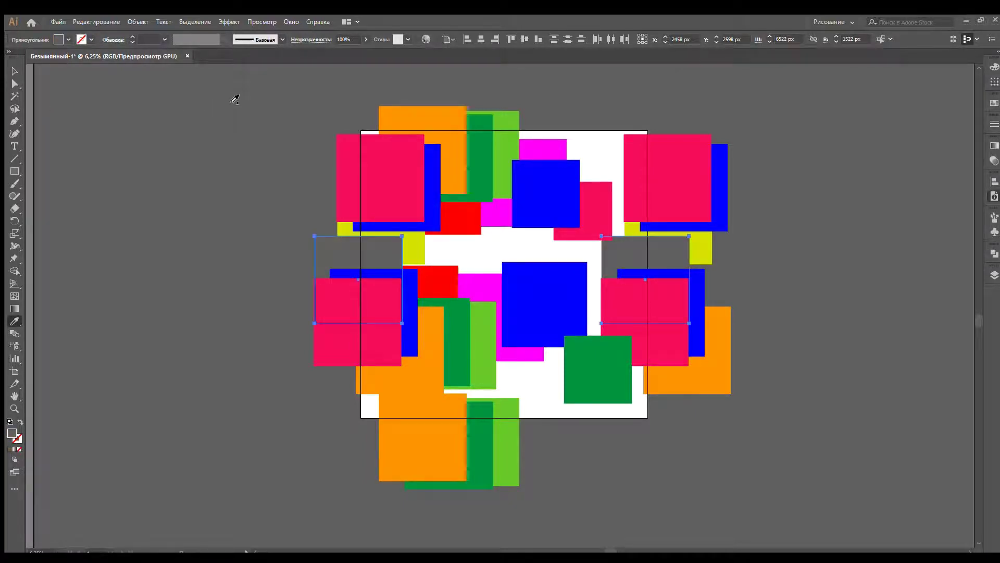
pyautogui.hotkey('ctrl', 'z')
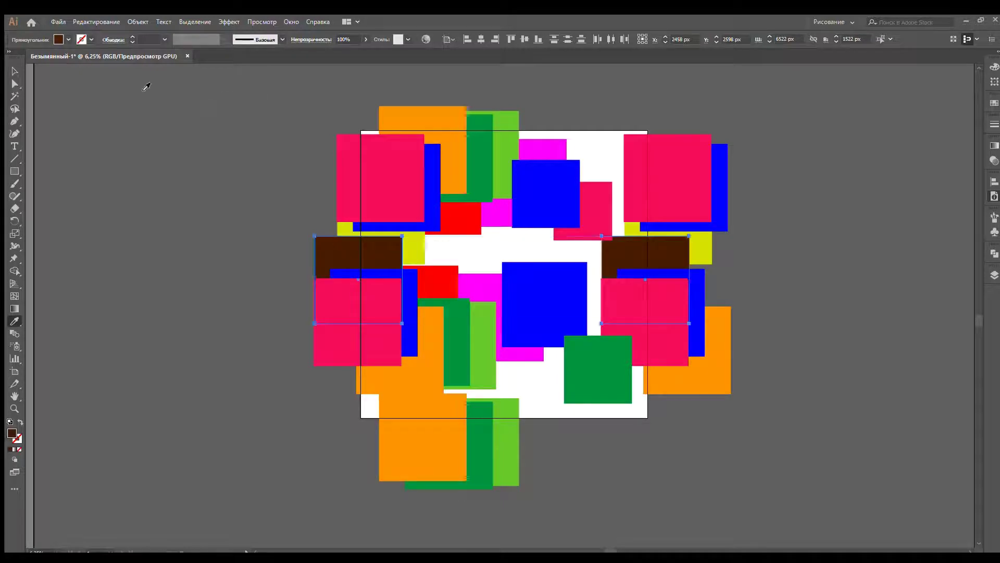
pyautogui.click(15, 71)
pyautogui.click(59, 67)
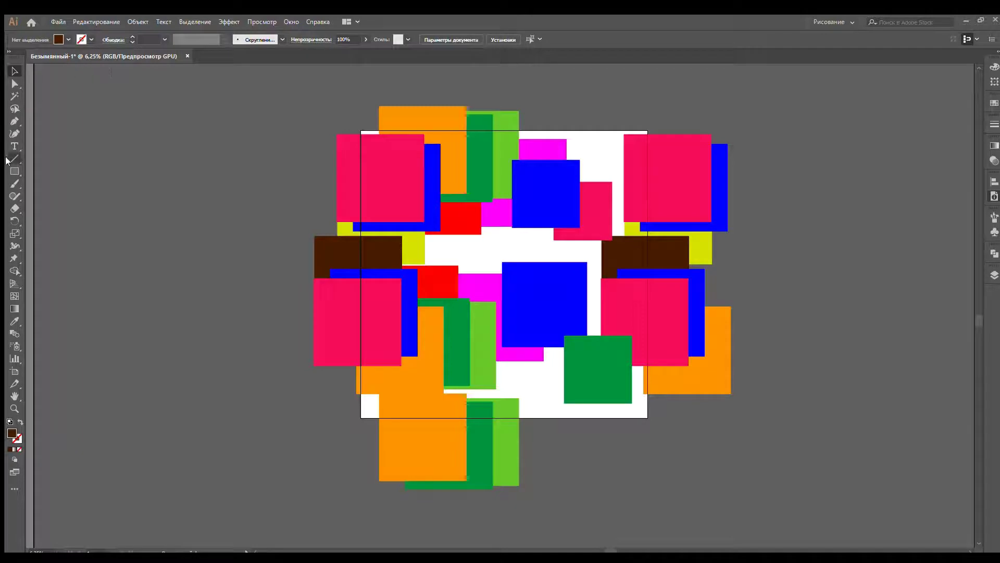
# - Create a 5000 × 5000 px square centred on the artboard, sent to back, filled dark green
pyautogui.click(14, 171)
pyautogui.click(392, 116)
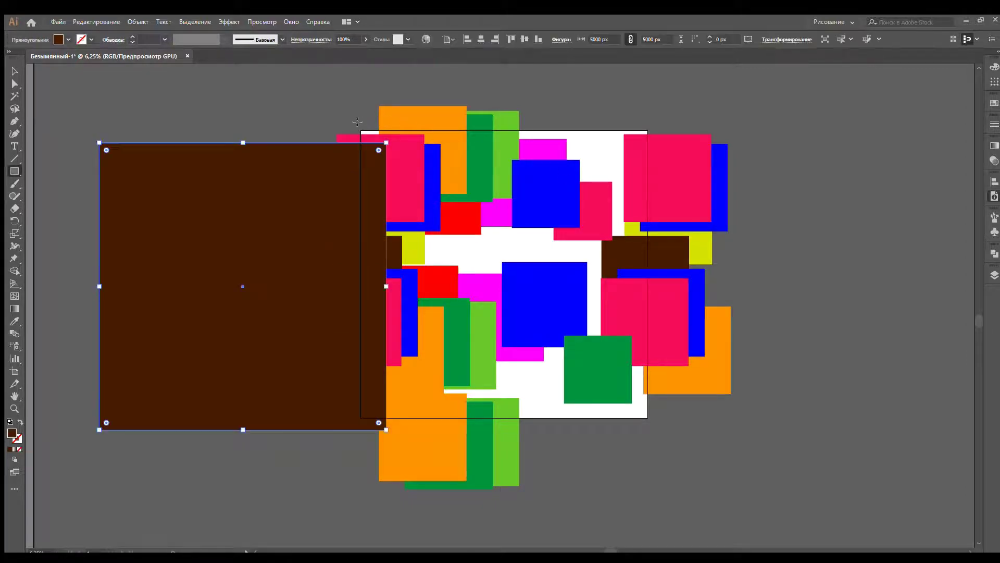
pyautogui.click(481, 39)
pyautogui.click(525, 39)
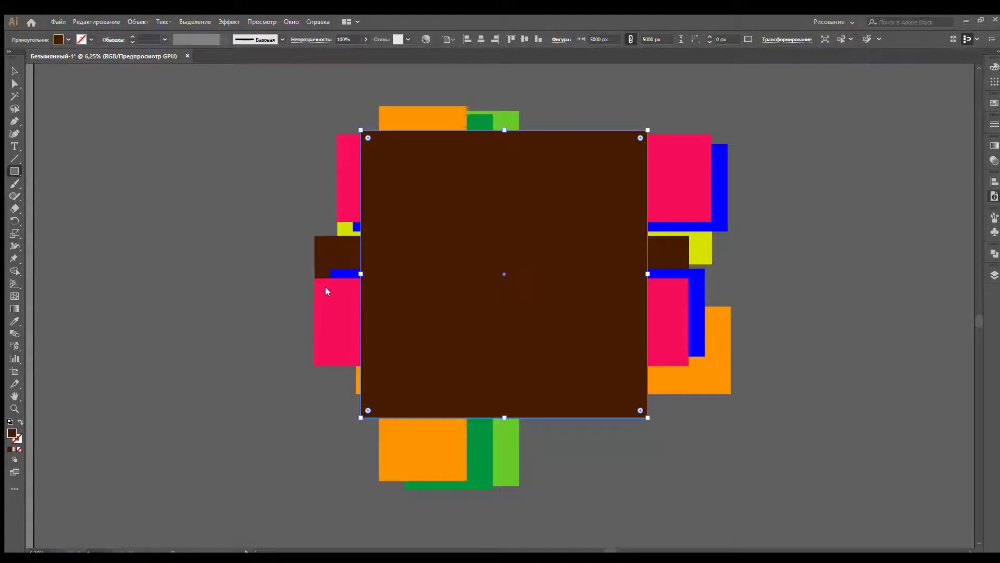
pyautogui.hotkey('ctrl', 'shift', '[')
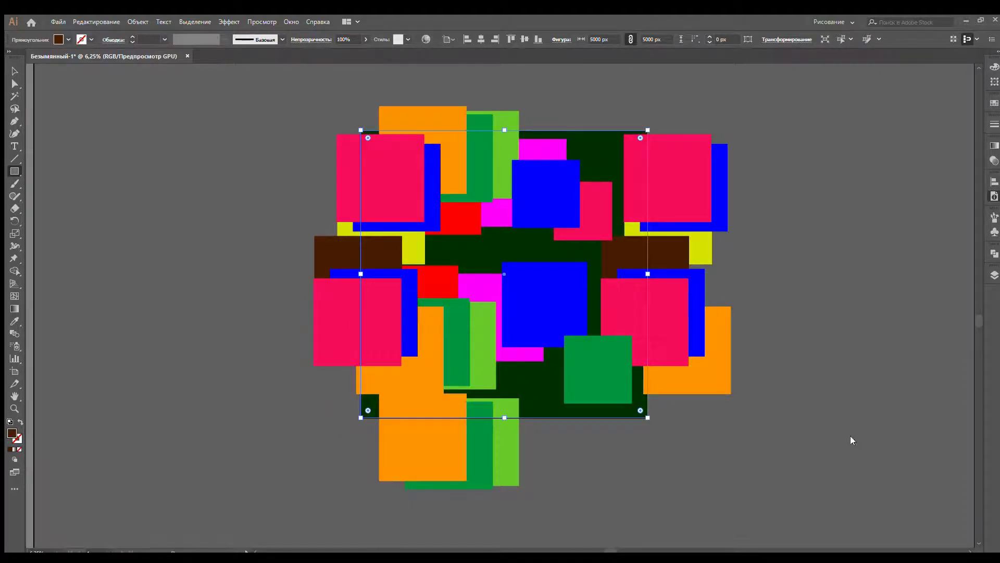
pyautogui.click(833, 434)
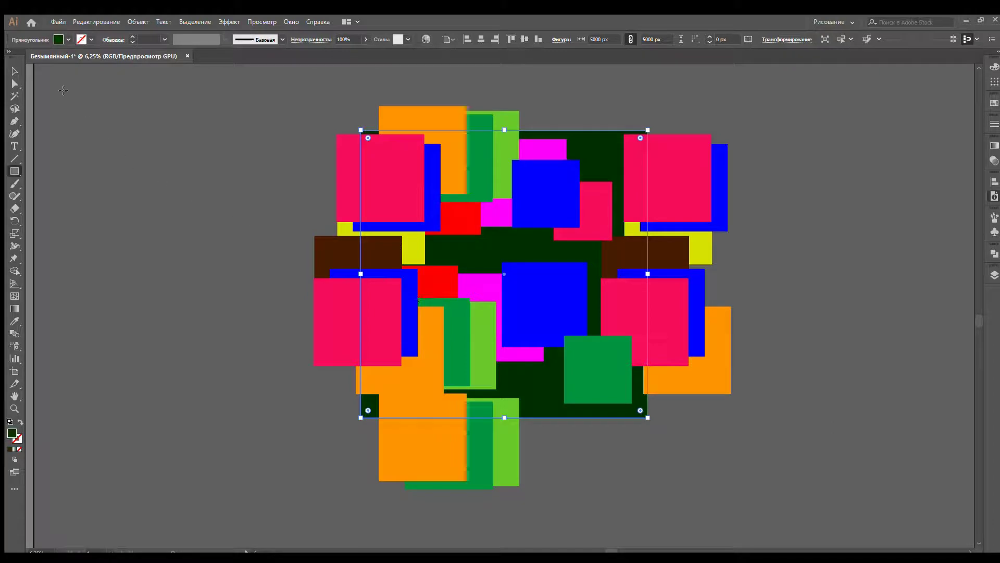
# - Select all rectangles and expand them into plain paths
pyautogui.click(14, 71)
pyautogui.click(90, 77)
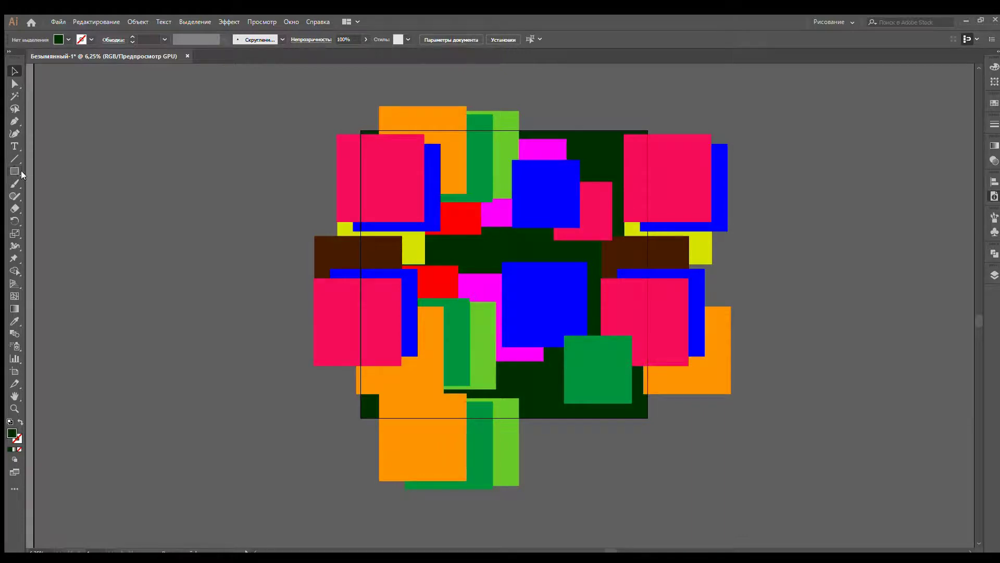
pyautogui.hotkey('ctrl', 'a')
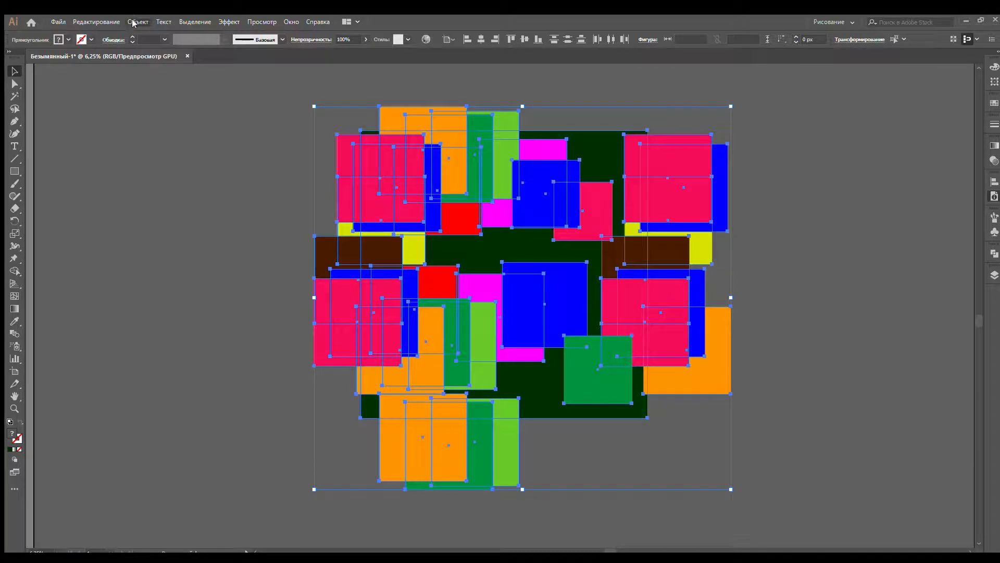
pyautogui.click(178, 140)
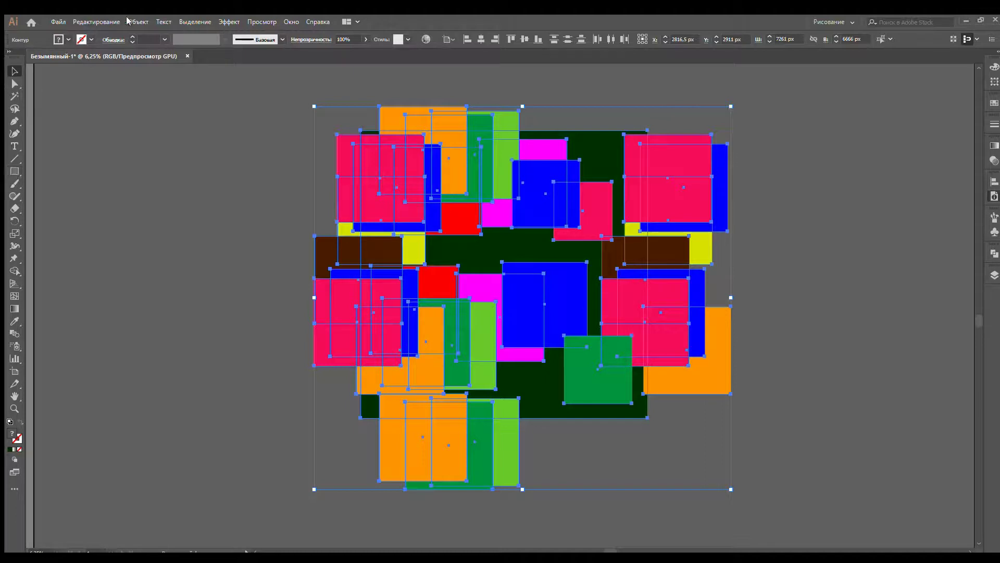
# - Create a 5000 × 5000 px square with no fill, centred horizontally and vertically on the artboard
pyautogui.click(14, 171)
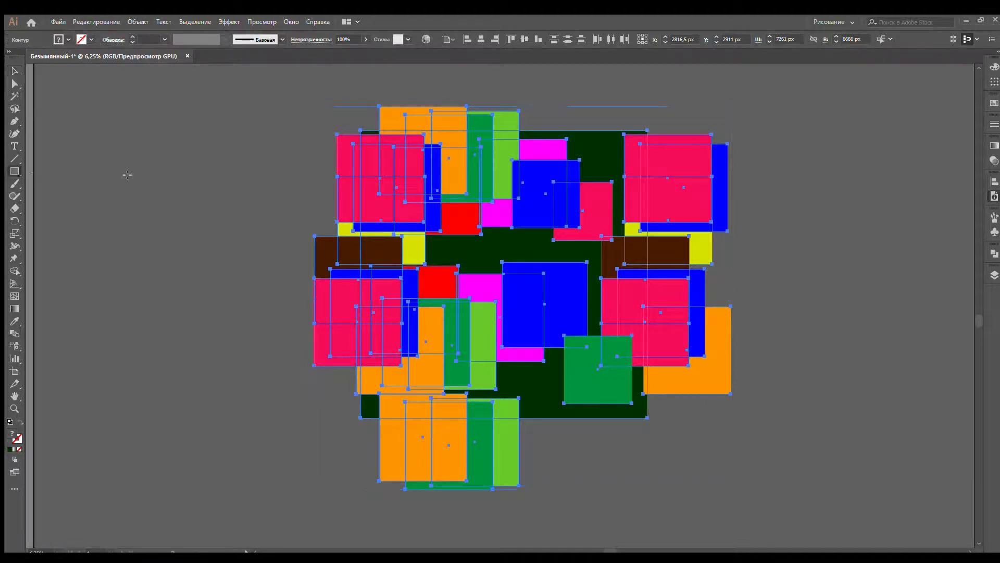
pyautogui.click(574, 195)
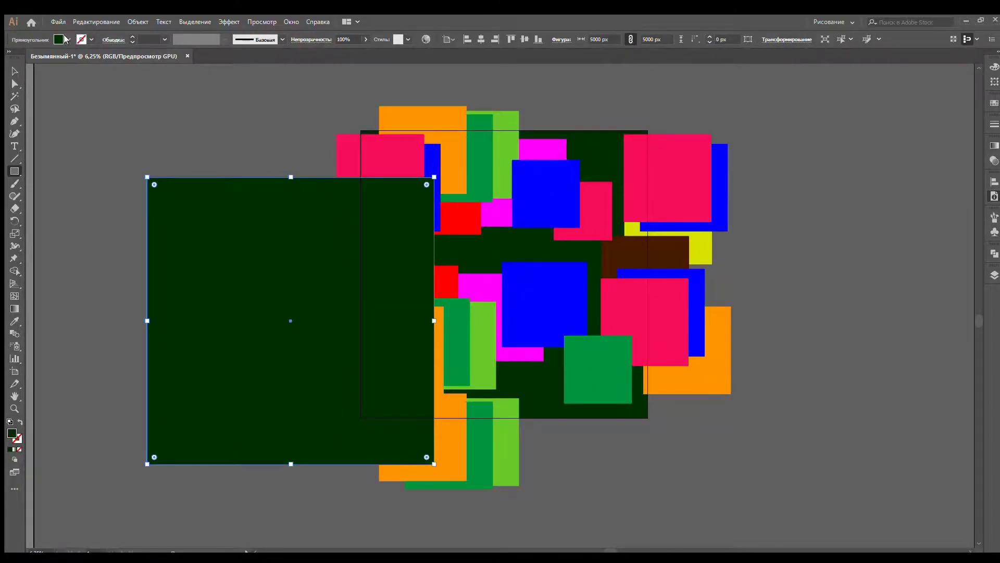
pyautogui.press('/')
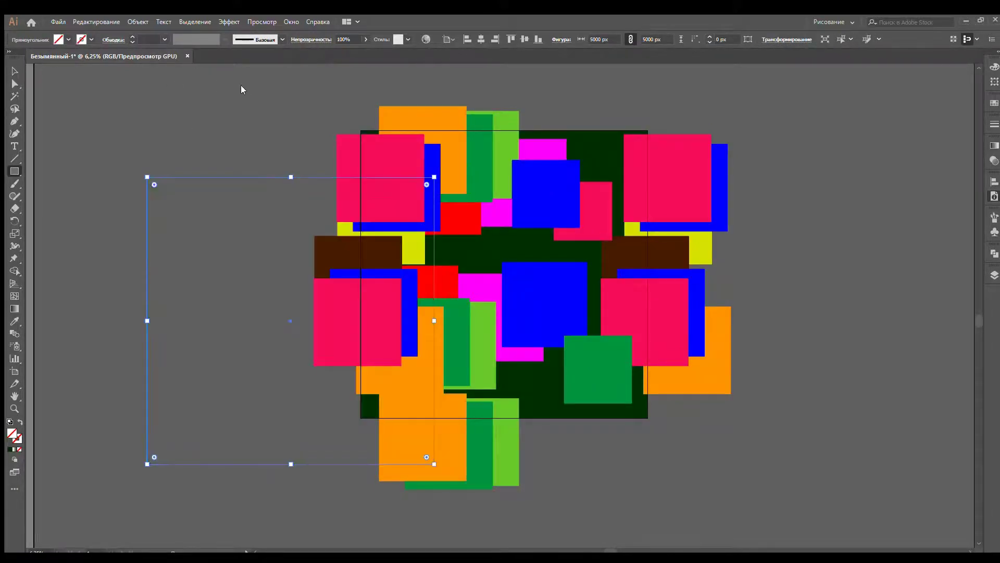
pyautogui.click(14, 71)
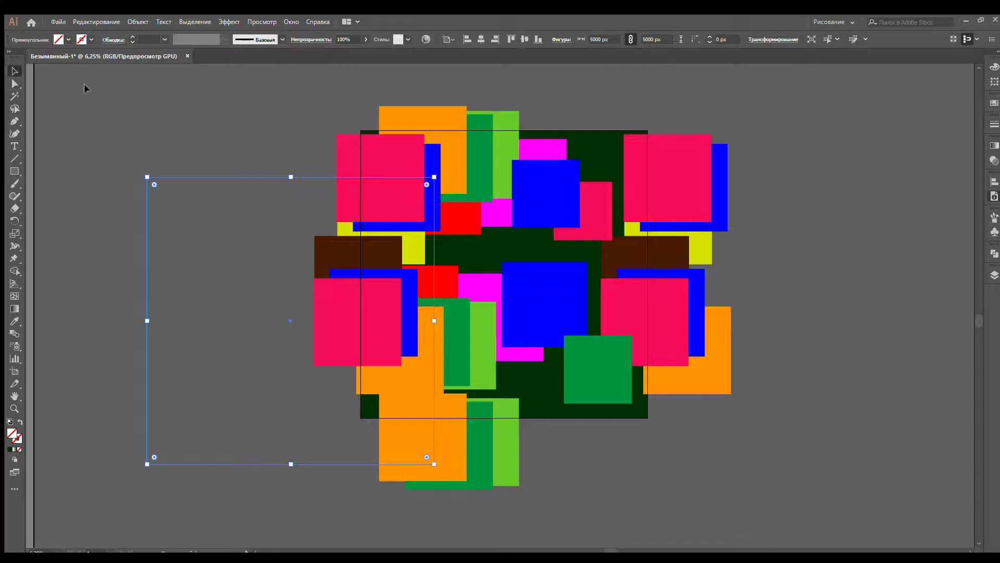
pyautogui.click(477, 38)
pyautogui.click(523, 40)
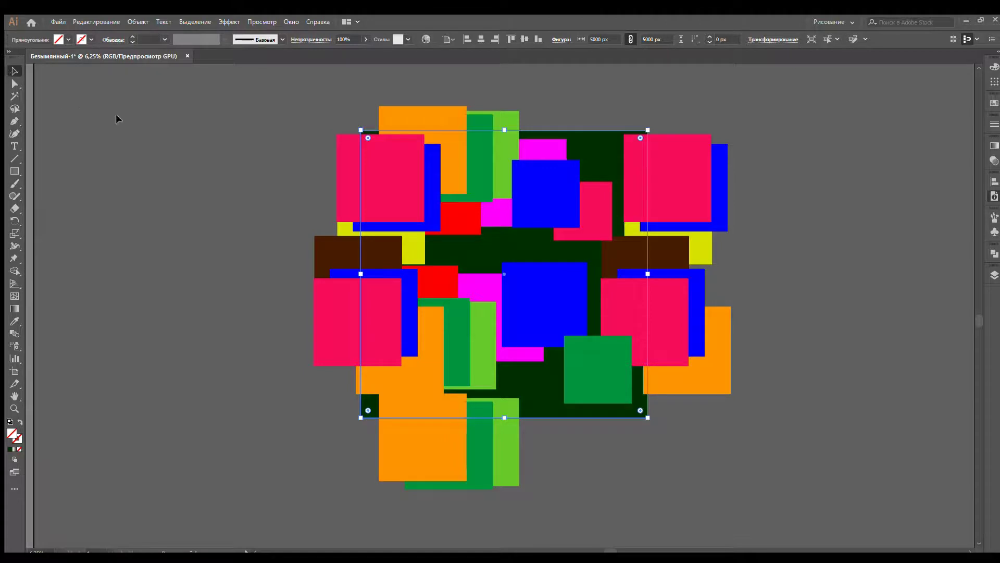
pyautogui.press('ctrl')
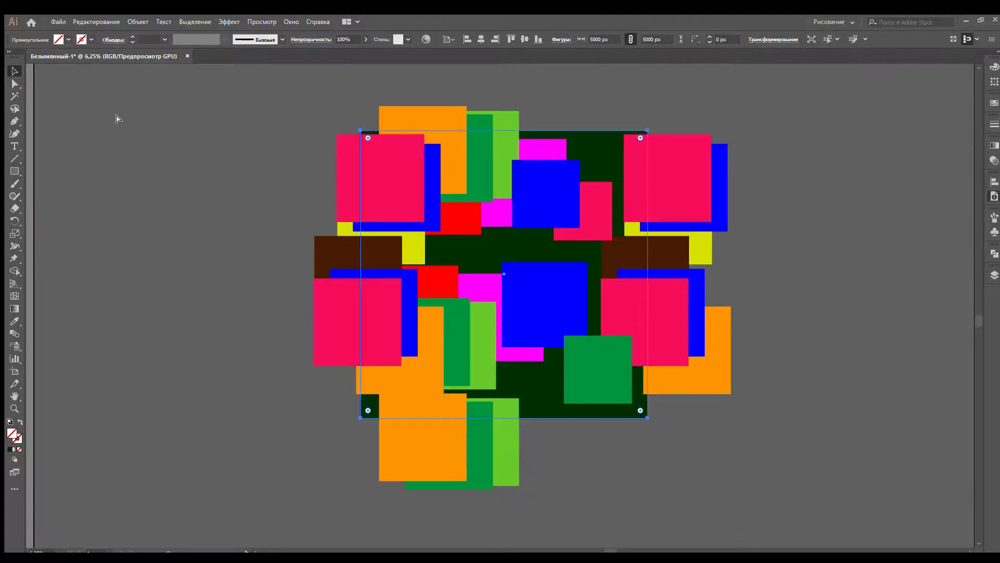
# - Select all the squares and clip the collage to the 5000 px top square
pyautogui.hotkey('ctrl', 'a')
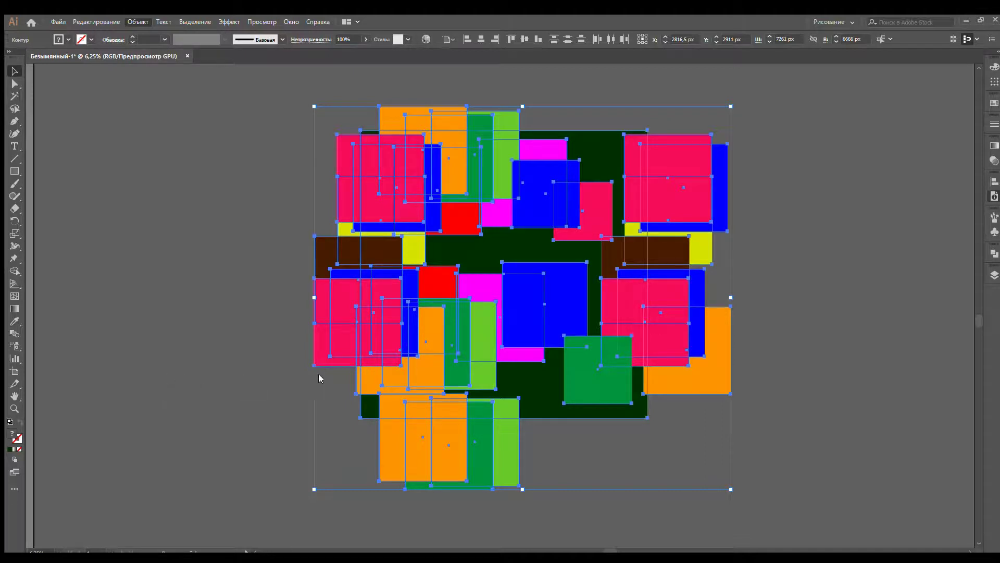
pyautogui.hotkey('ctrl', '7')
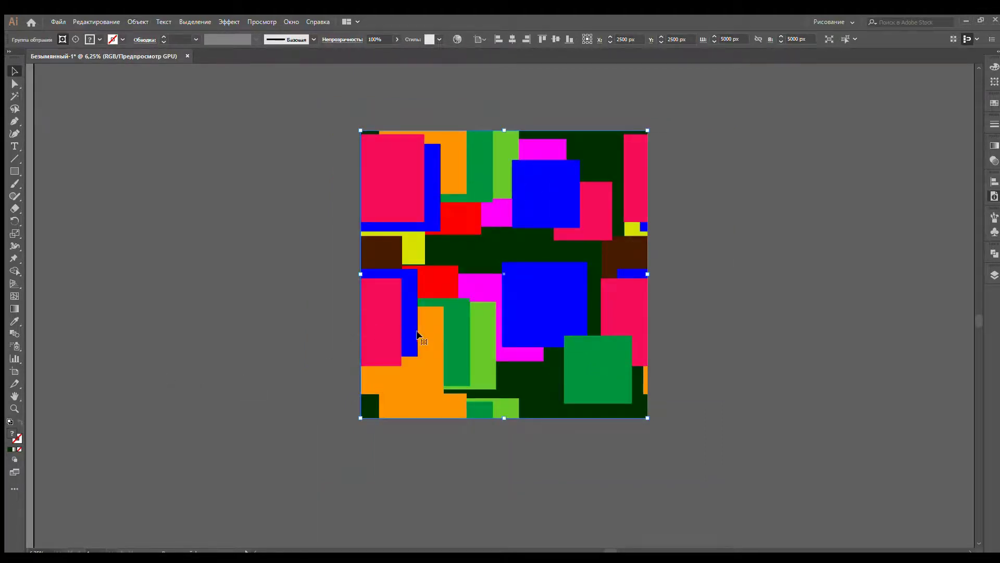
pyautogui.hotkey('ctrl', '-')
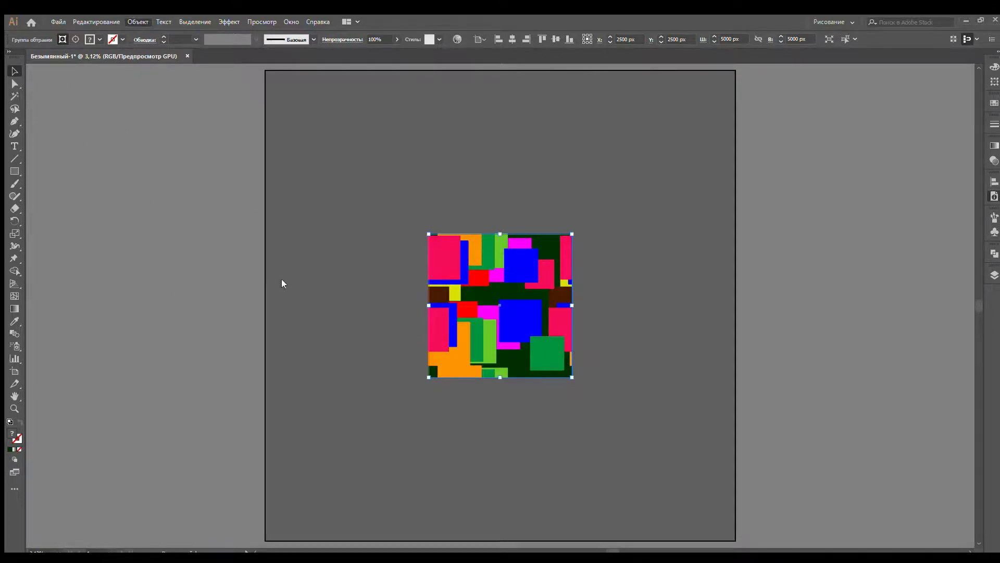
# - Make a pattern swatch from the clipped square tile and finish pattern editing
pyautogui.click(320, 279)
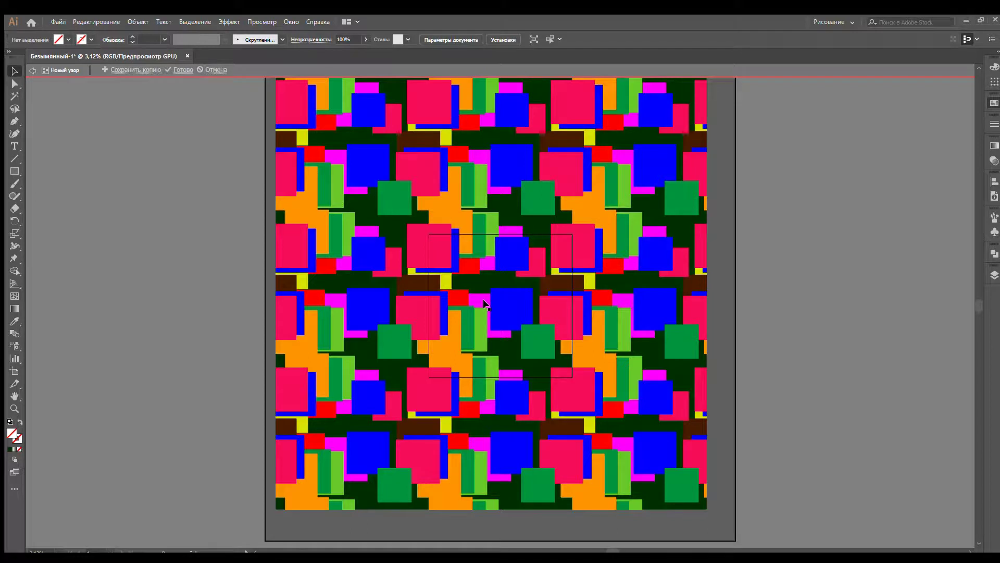
pyautogui.click(180, 70)
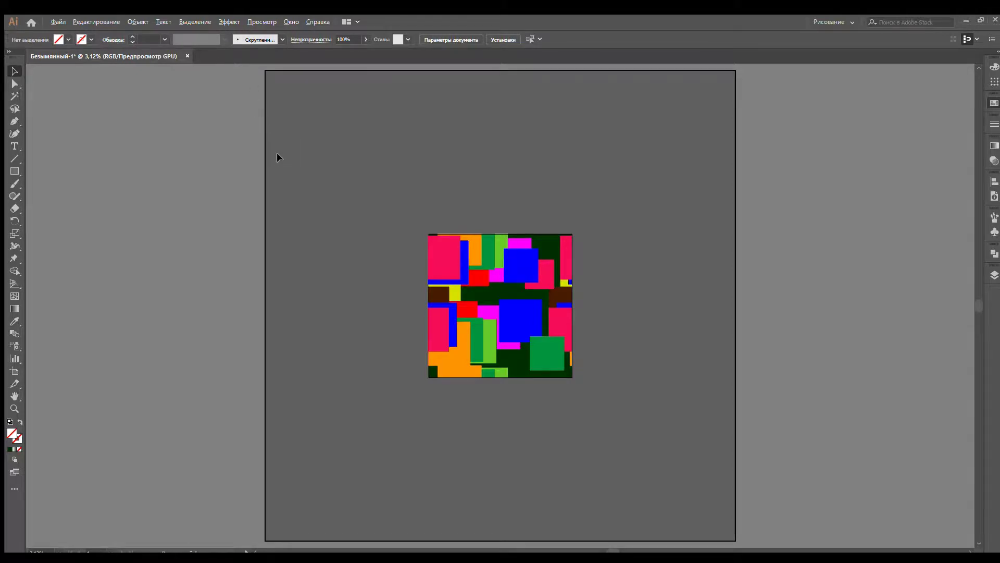
# - Draw a wide rectangle above the tile and fill it with the square pattern
pyautogui.scroll(4, 276, 152)
pyautogui.scroll(-4, 599, 521)
pyautogui.scroll(10, 486, 242)
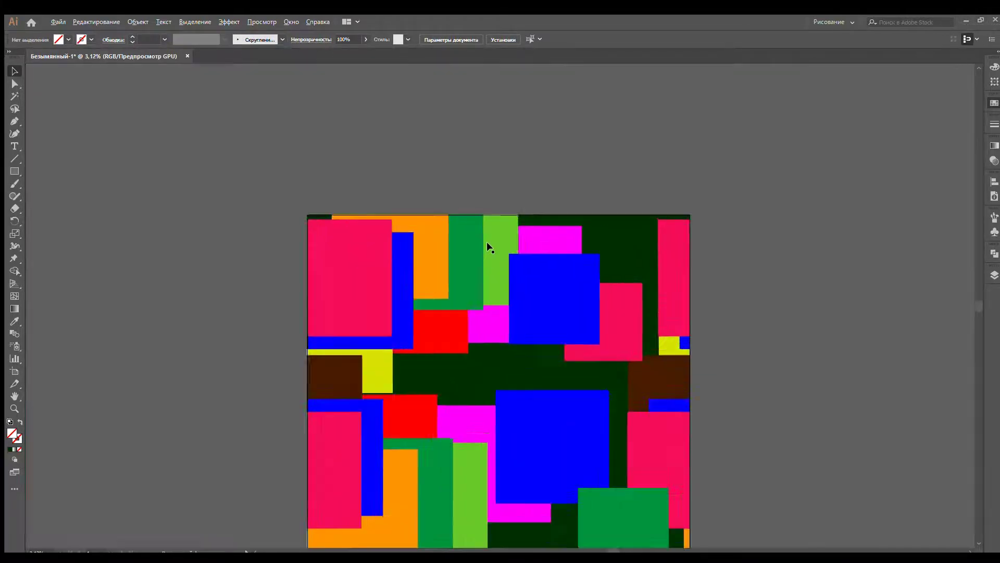
pyautogui.scroll(-3, 456, 131)
pyautogui.hotkey('ctrl', '0')
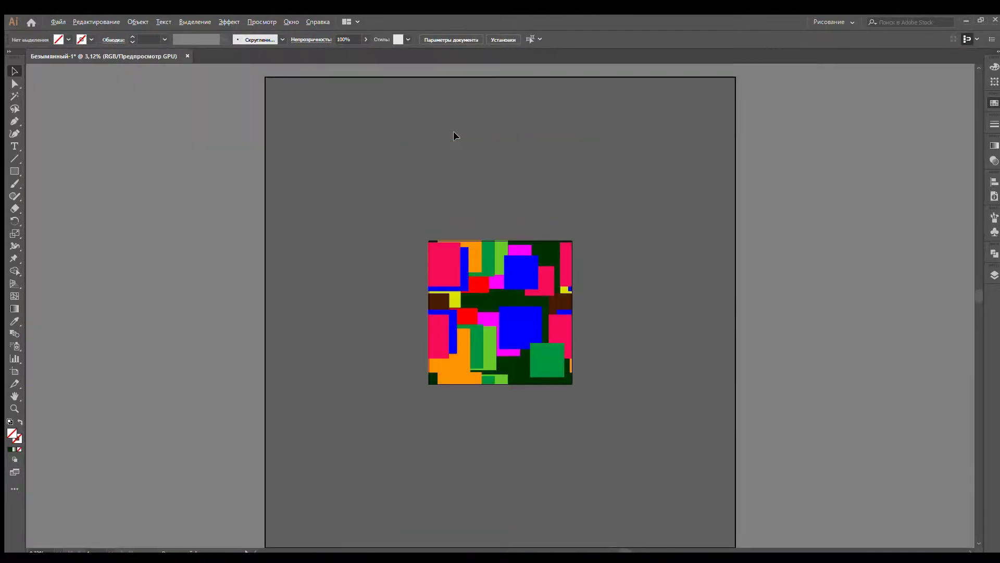
pyautogui.click(14, 171)
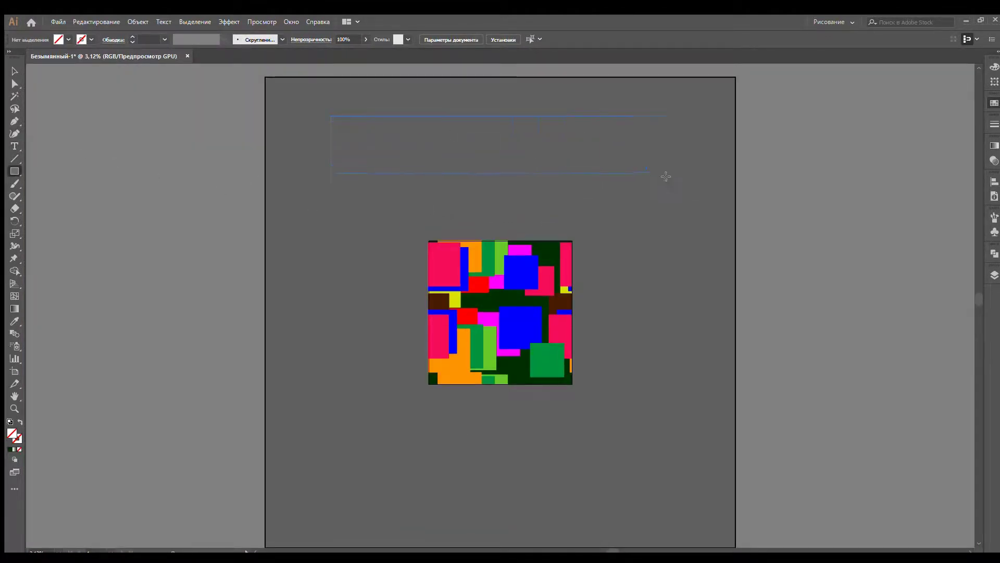
pyautogui.moveTo(666, 176); pyautogui.dragTo(702, 205)
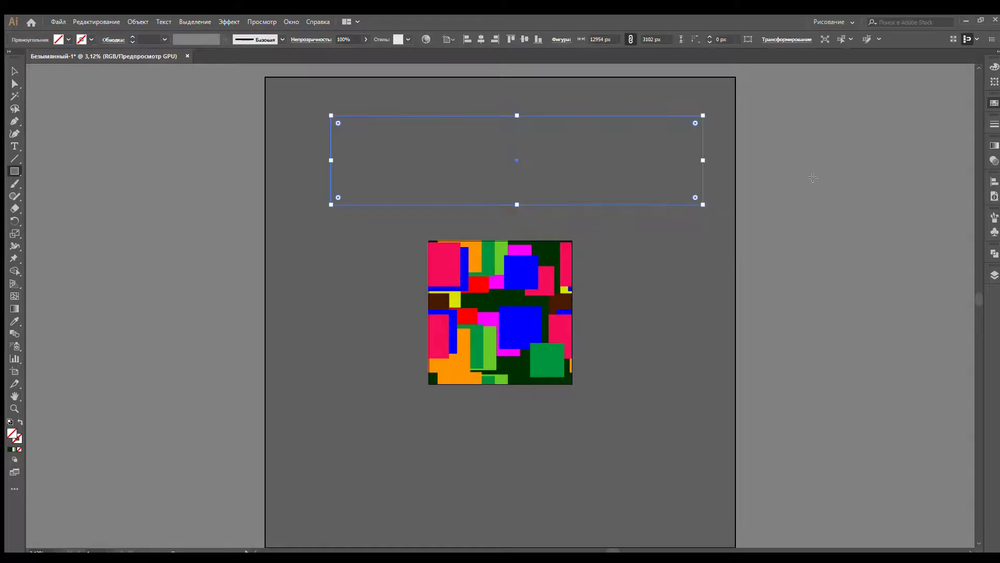
pyautogui.click(861, 152)
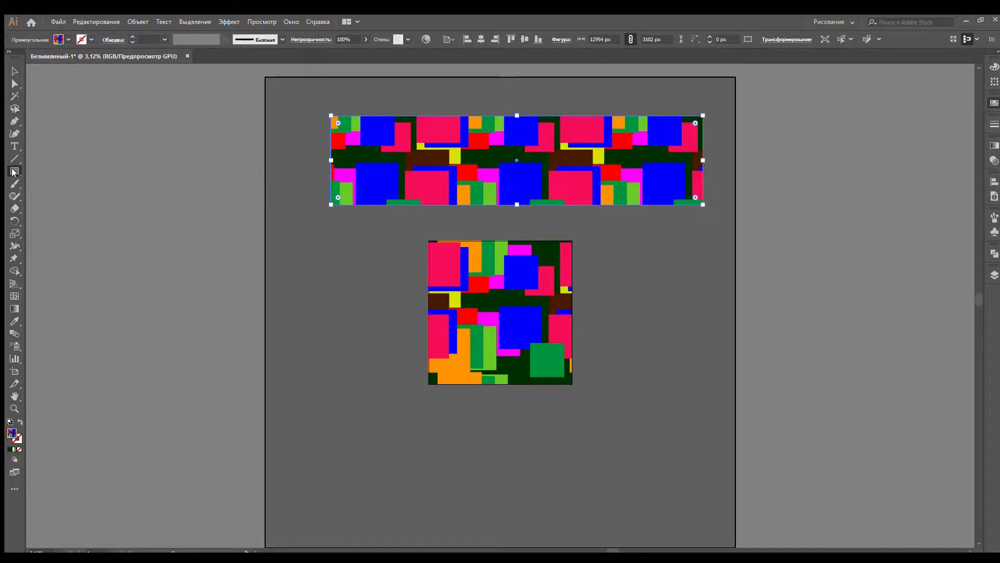
# - Draw a pattern-filled star left of the tile and a polygon below it
pyautogui.click(38, 214)
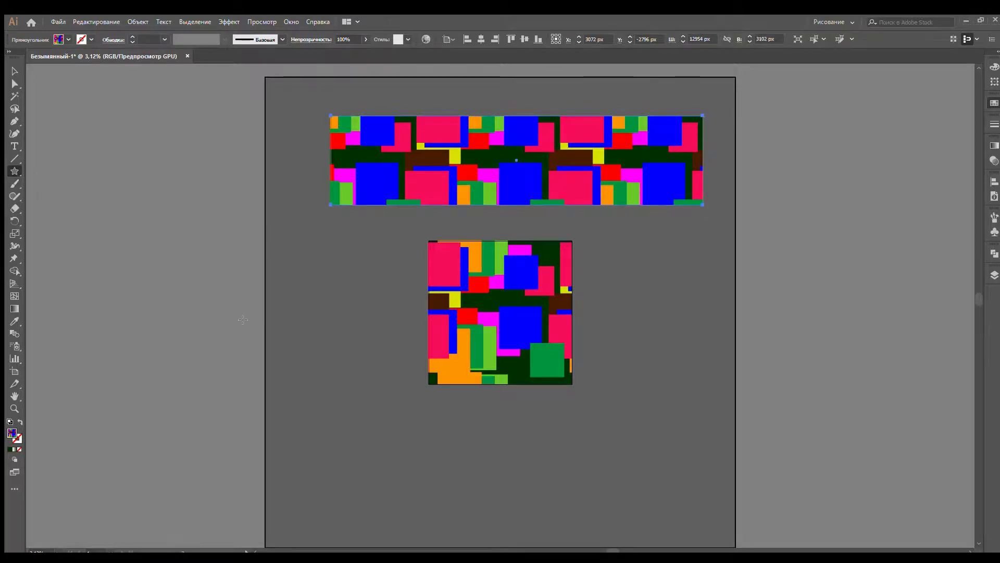
pyautogui.moveTo(309, 298); pyautogui.dragTo(368, 391)
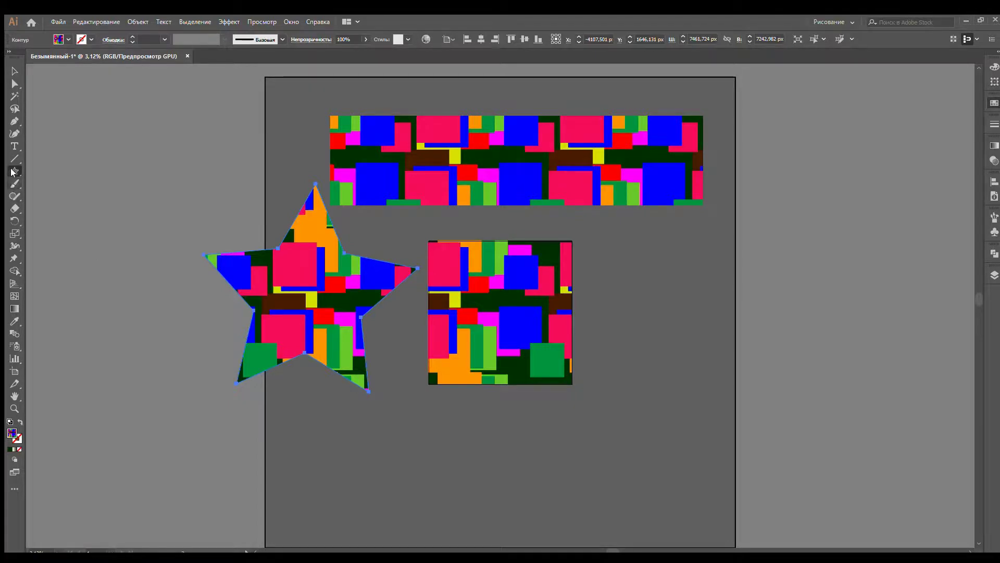
pyautogui.click(33, 205)
pyautogui.moveTo(518, 414); pyautogui.dragTo(568, 461)
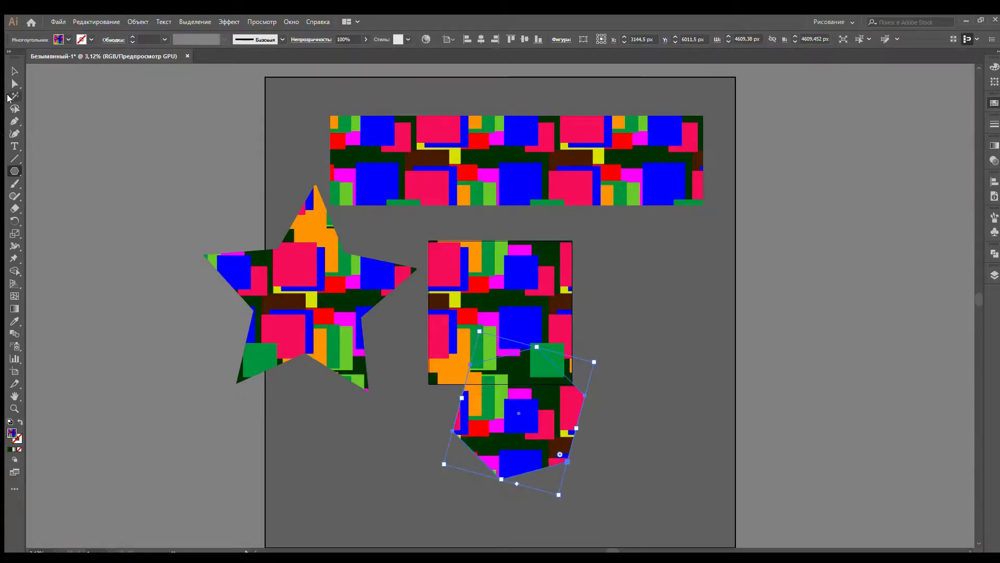
# - Draw a closed wavy curved shape with the Pen tool right of the tile
pyautogui.click(11, 72)
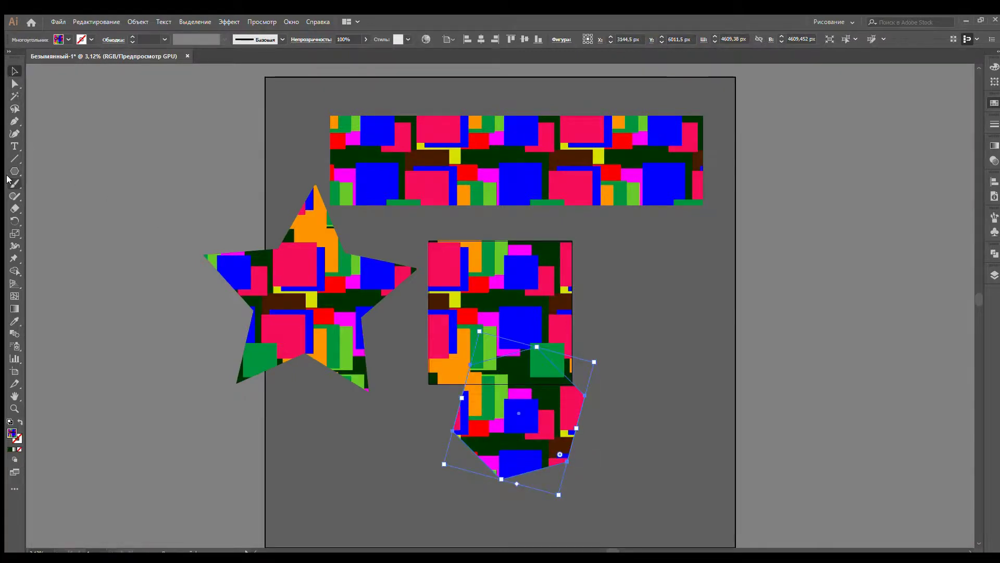
pyautogui.click(14, 121)
pyautogui.click(642, 473)
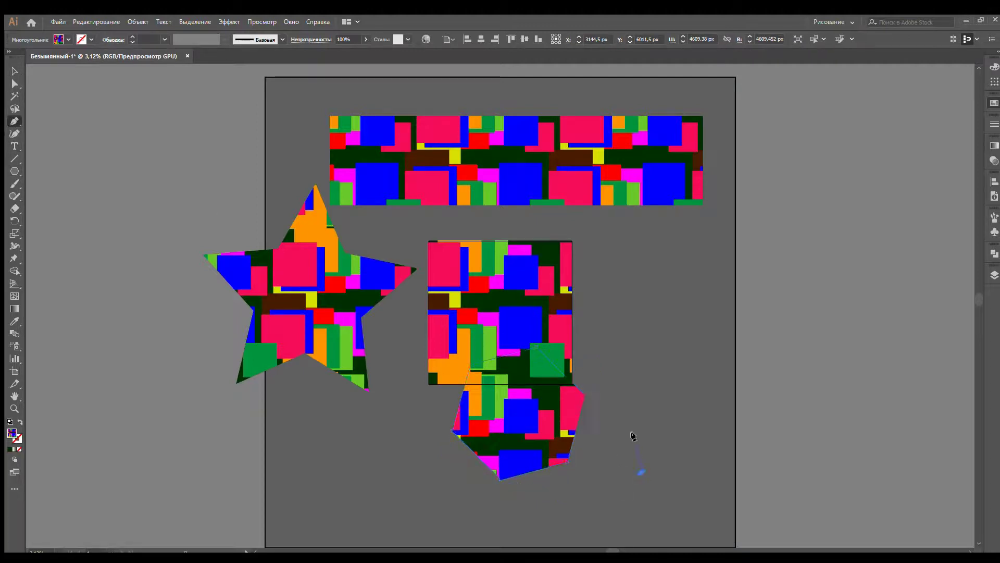
pyautogui.moveTo(634, 435); pyautogui.dragTo(623, 370)
pyautogui.moveTo(619, 336); pyautogui.dragTo(622, 338)
pyautogui.moveTo(629, 314); pyautogui.dragTo(628, 296)
pyautogui.moveTo(626, 275); pyautogui.dragTo(672, 239)
pyautogui.click(685, 228)
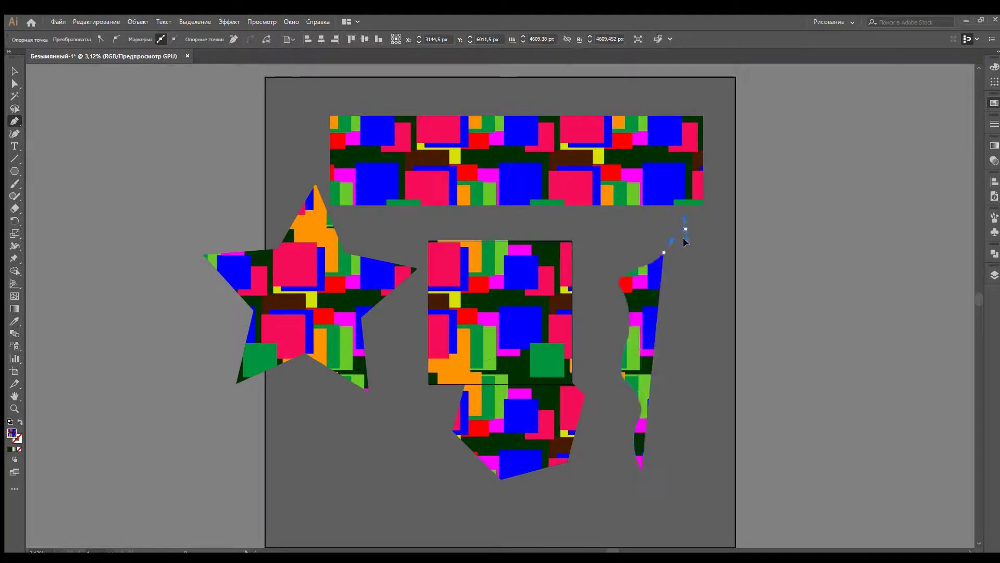
pyautogui.click(685, 259)
pyautogui.moveTo(664, 295); pyautogui.dragTo(676, 338)
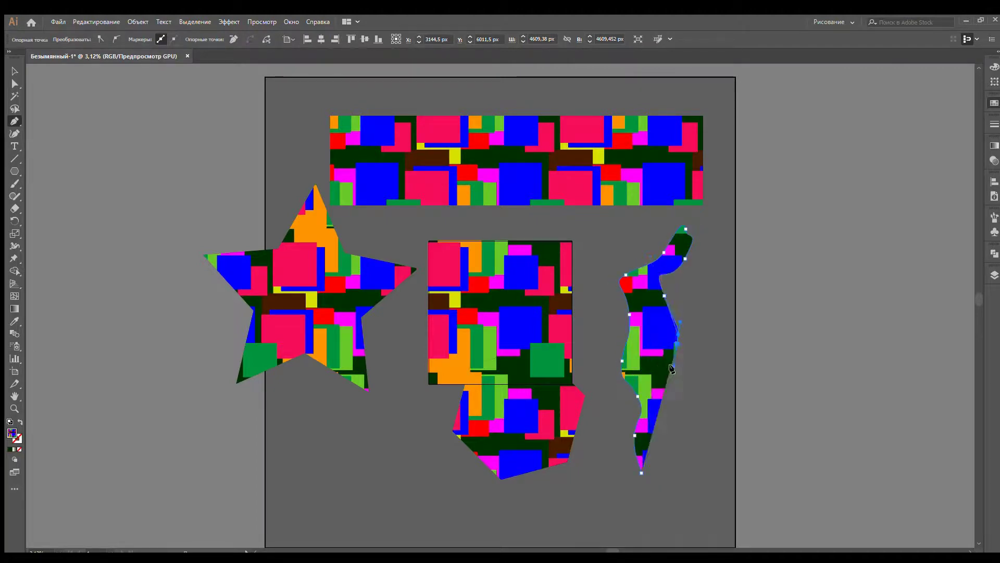
pyautogui.click(692, 433)
pyautogui.moveTo(679, 466); pyautogui.dragTo(676, 482)
pyautogui.moveTo(680, 502); pyautogui.dragTo(625, 496)
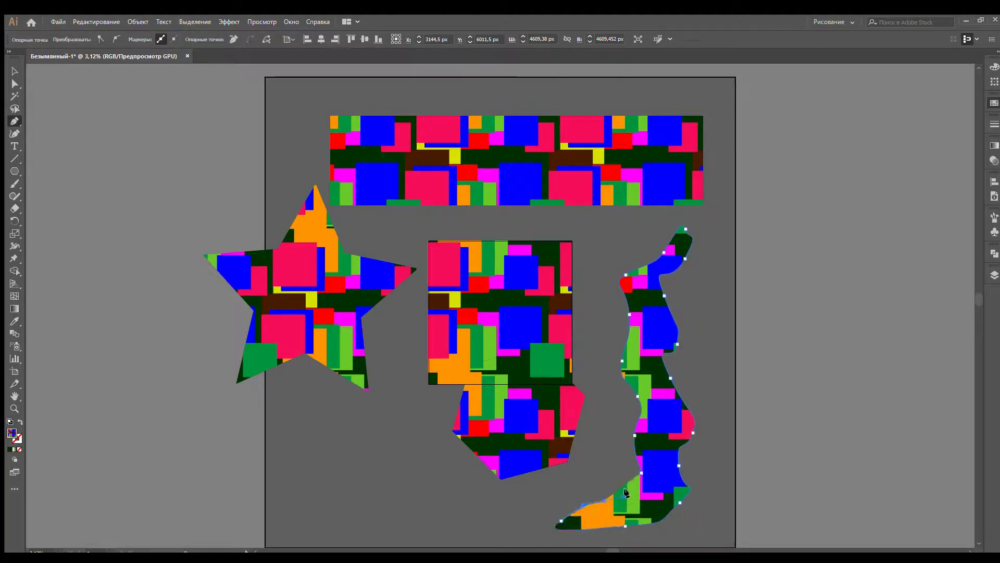
pyautogui.click(642, 472)
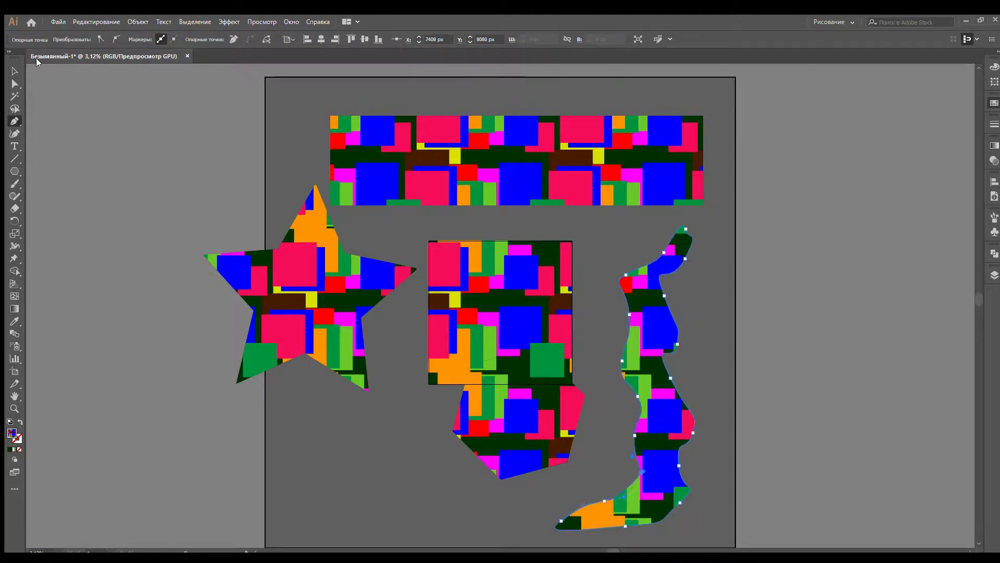
# - Select the pattern-filled star, top strip and wavy shape together
pyautogui.click(15, 71)
pyautogui.click(107, 136)
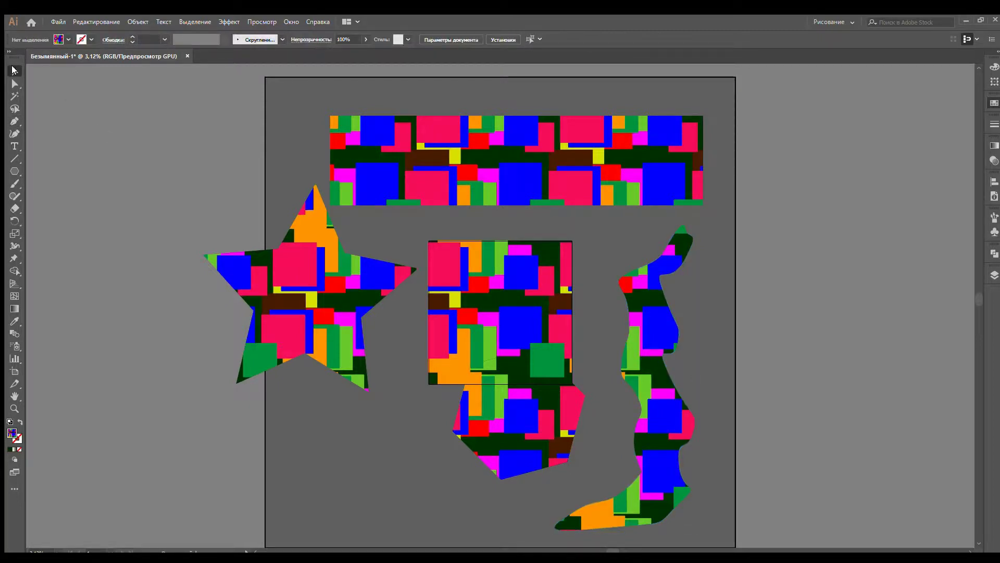
pyautogui.click(336, 275)
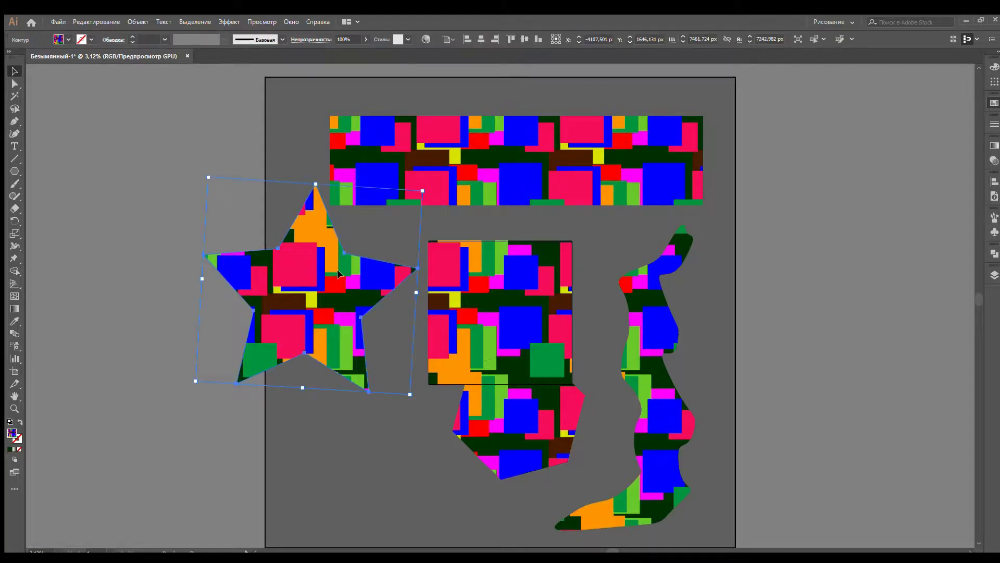
pyautogui.keyDown('shift'); pyautogui.click(471, 175); pyautogui.keyUp('shift')
pyautogui.keyDown('shift'); pyautogui.click(657, 328); pyautogui.keyUp('shift')
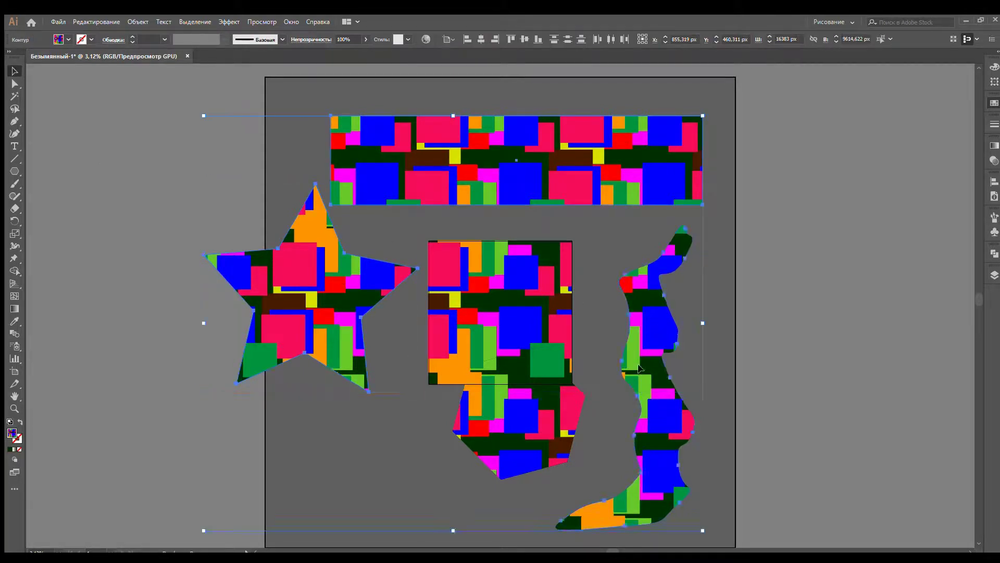
# - Delete the four patterned demo shapes and save the document as Illustrator EPS '2125eps'
pyautogui.keyDown('shift'); pyautogui.click(538, 437); pyautogui.keyUp('shift')
pyautogui.press('Delete')
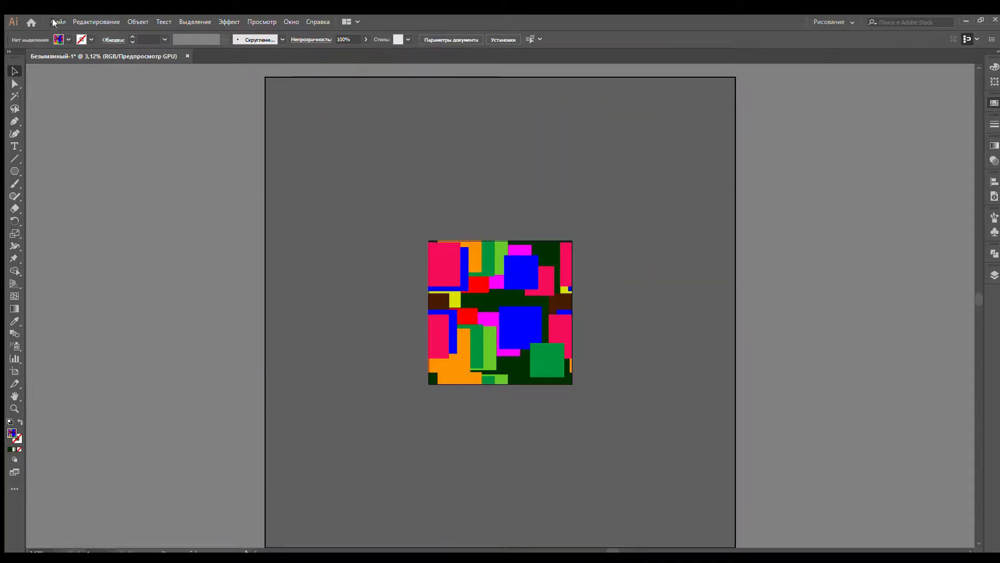
pyautogui.click(69, 116)
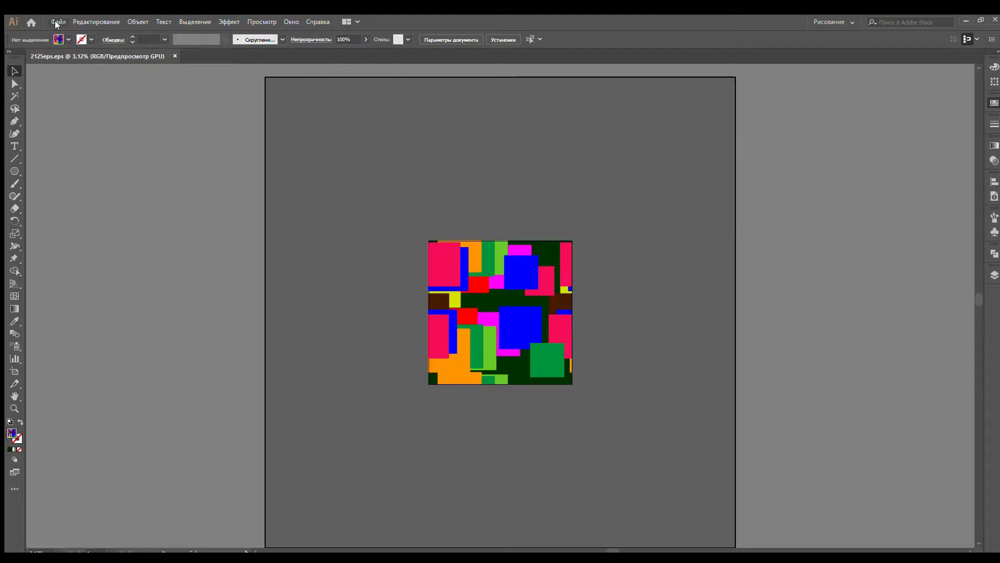
pyautogui.click(56, 21)
# - Duplicate the tile group toward the upper-left, upper-right and lower-left of the artboard
pyautogui.click(545, 345)
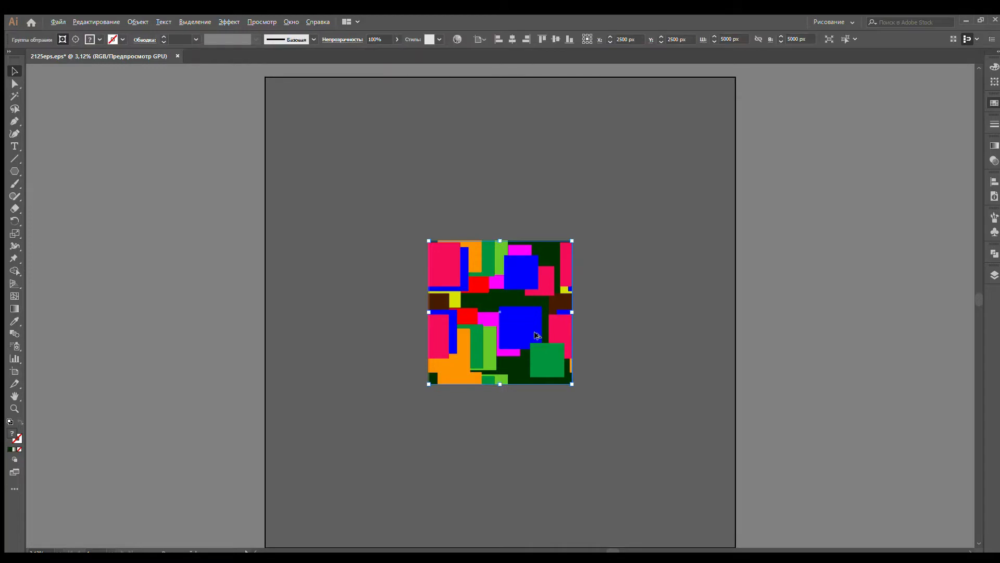
pyautogui.moveTo(537, 336); pyautogui.dragTo(383, 189)
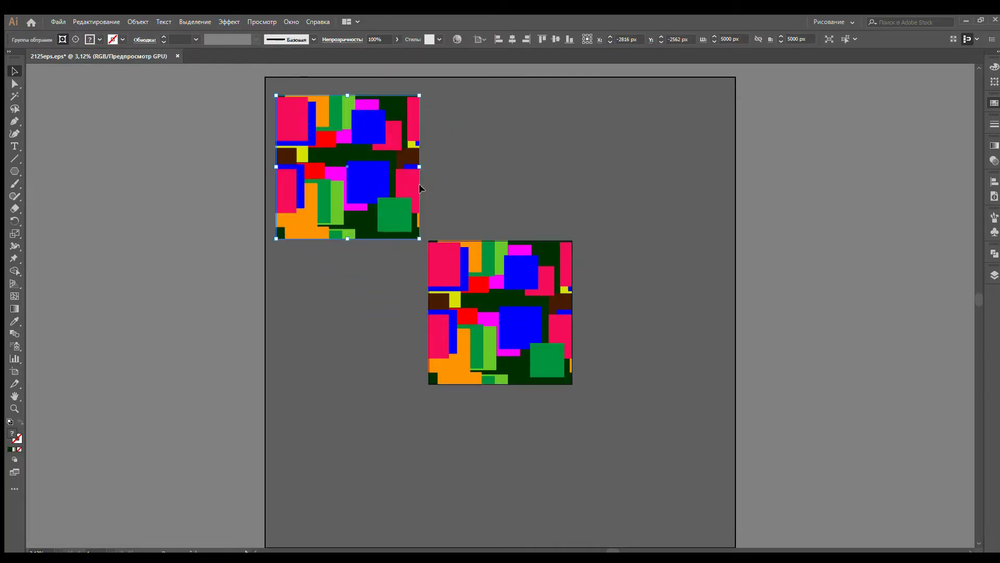
pyautogui.moveTo(499, 319); pyautogui.dragTo(615, 164)
pyautogui.moveTo(468, 331); pyautogui.dragTo(589, 461)
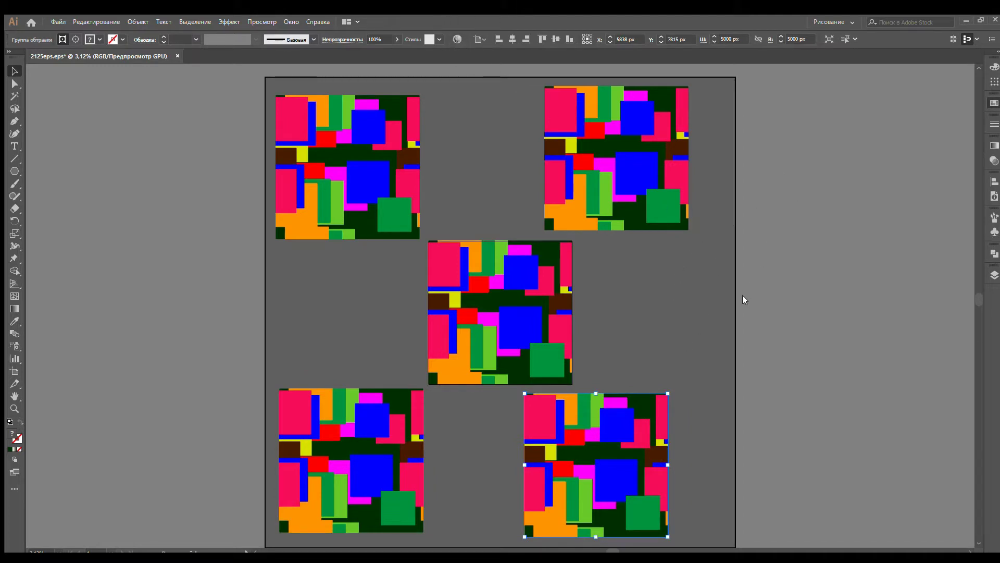
# - Recolour the copies: bottom-right reds and cyan, top-left reds and greens, top-right greyscale
pyautogui.hotkey('ctrl', 'shift', 'z')
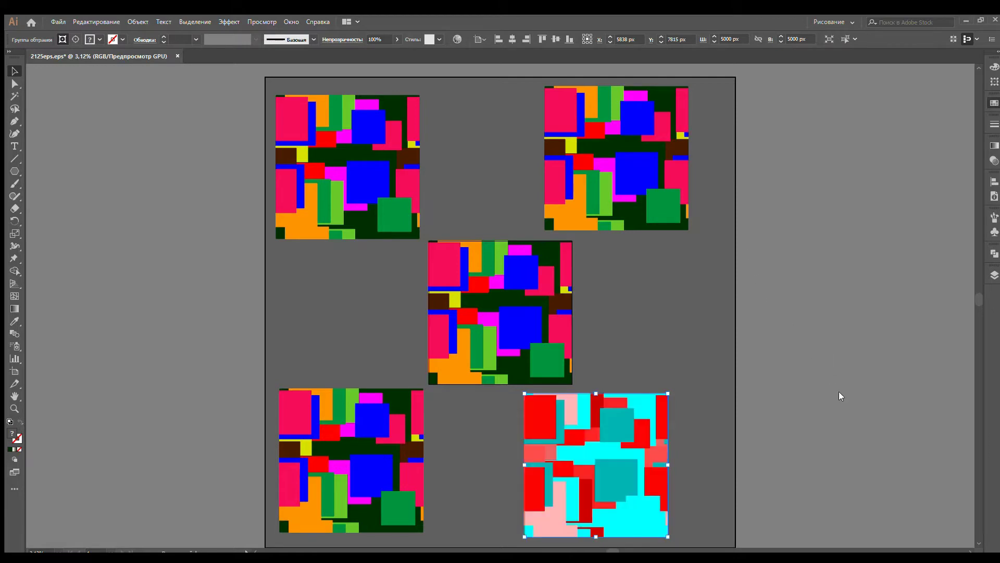
pyautogui.click(377, 156)
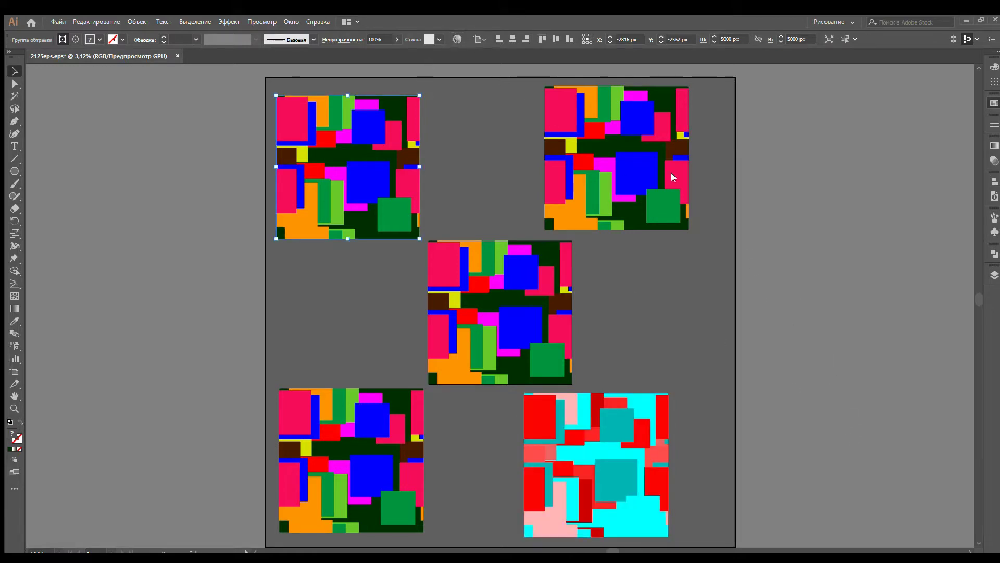
pyautogui.click(754, 238)
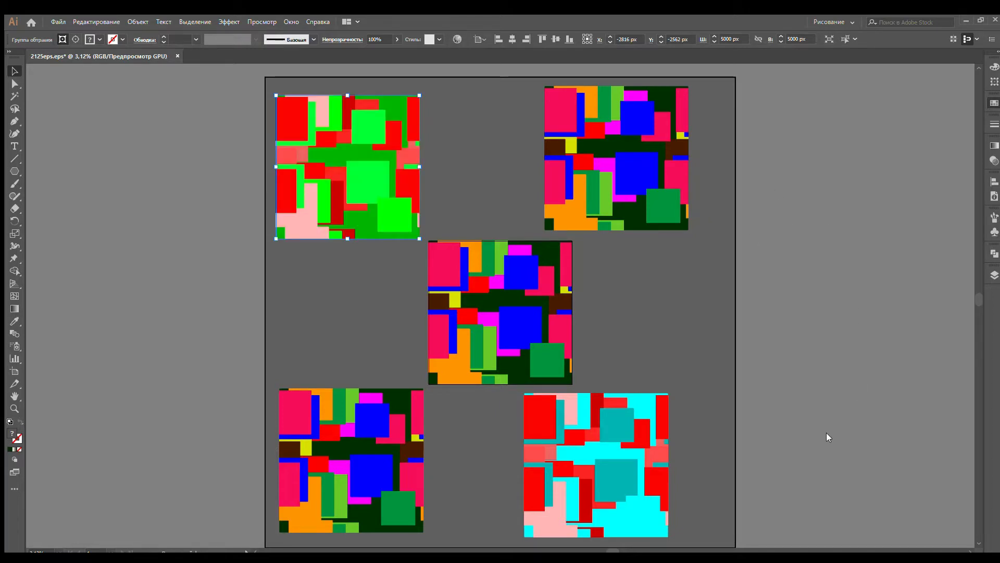
pyautogui.click(627, 126)
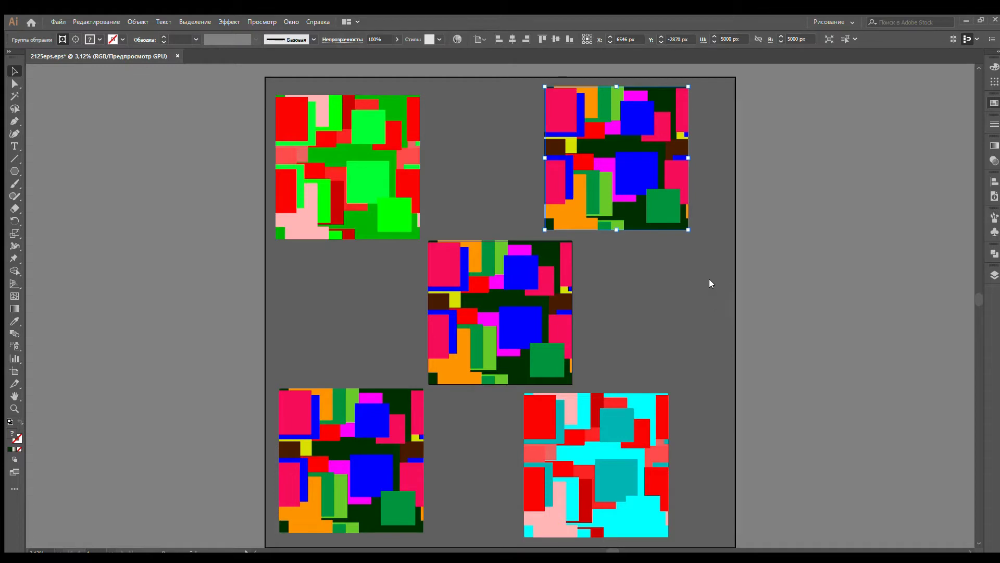
pyautogui.click(710, 304)
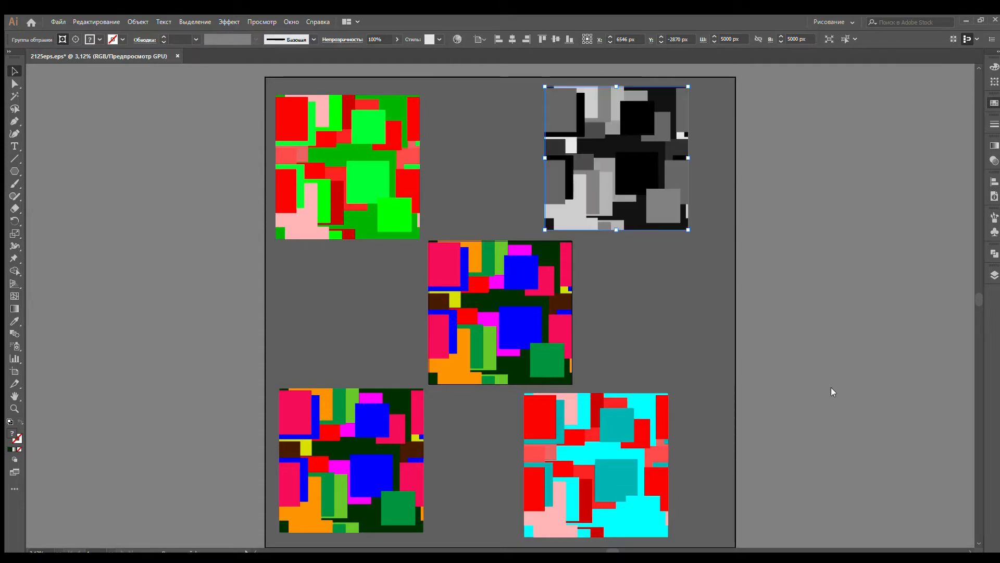
pyautogui.click(303, 475)
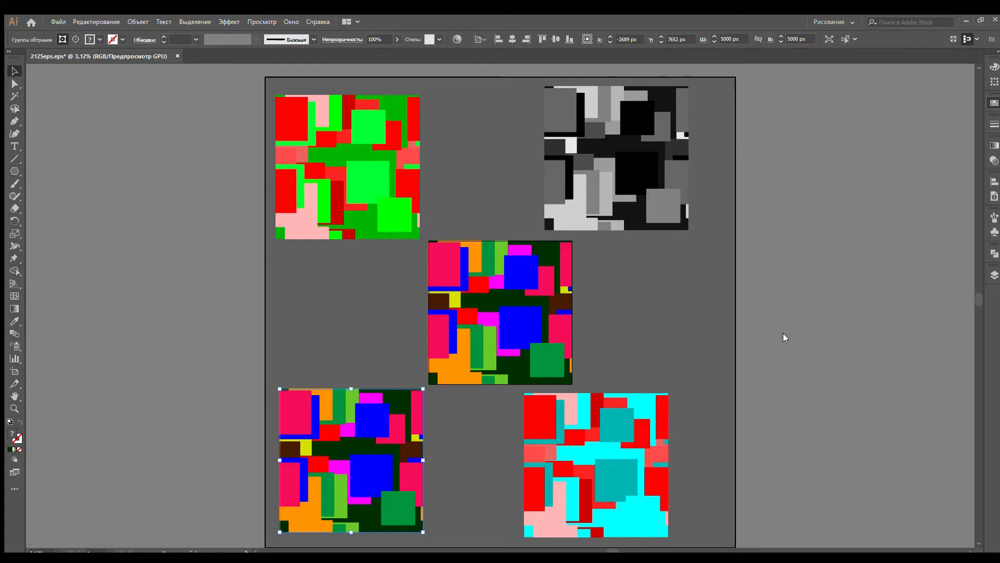
# - Cycle colour schemes on the bottom-left copy, settling on dark olive and black tones
pyautogui.click(711, 335)
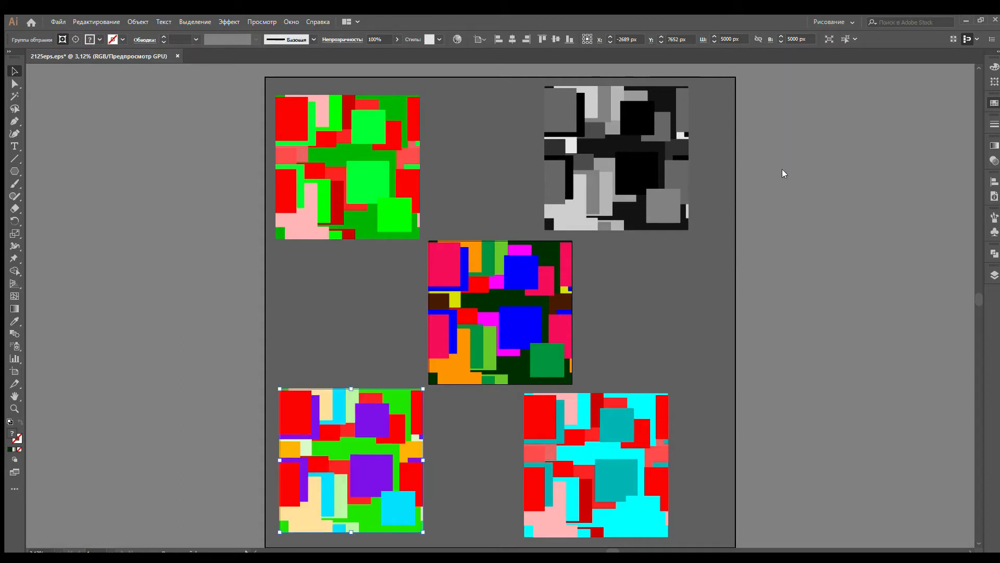
pyautogui.click(721, 304)
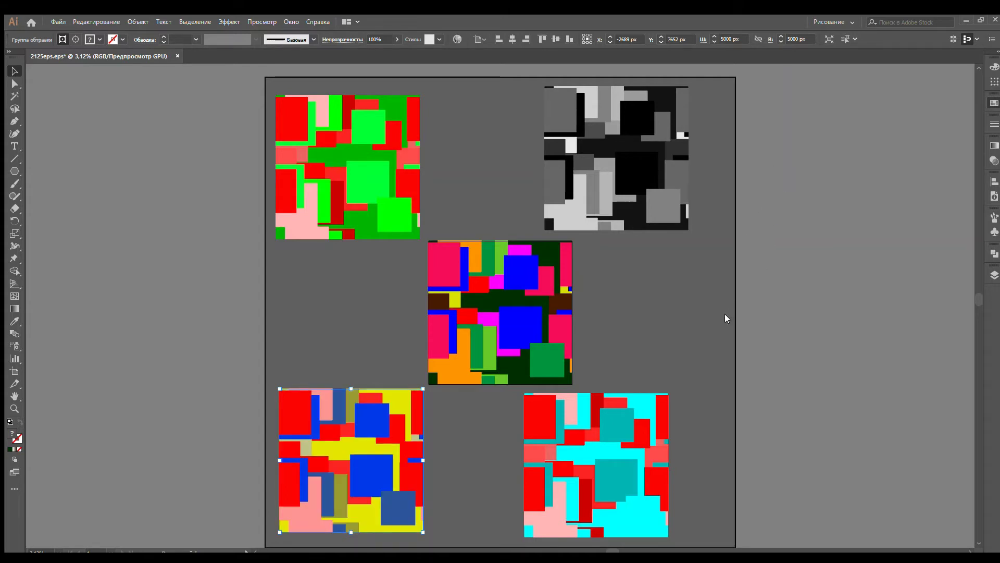
pyautogui.click(727, 254)
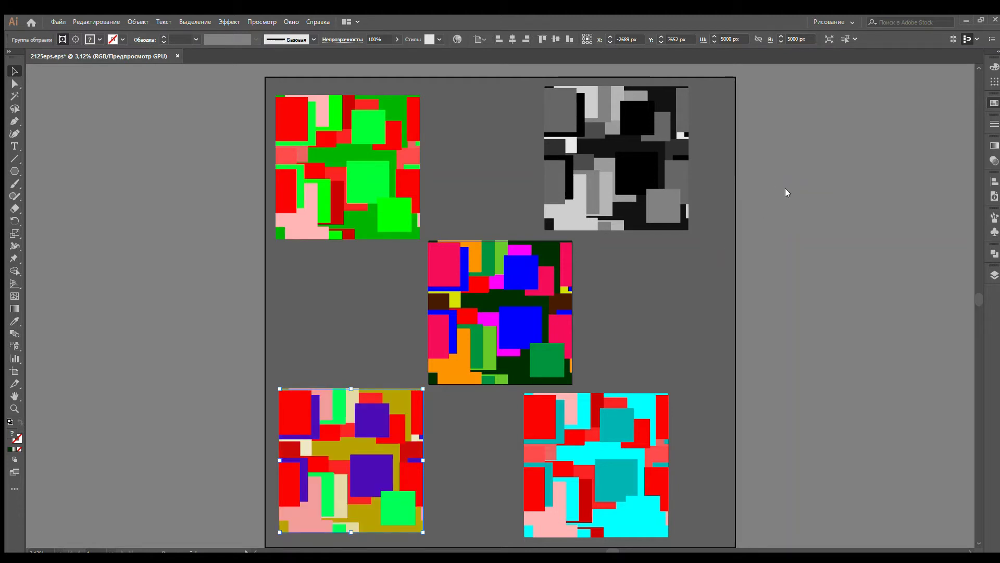
pyautogui.click(744, 206)
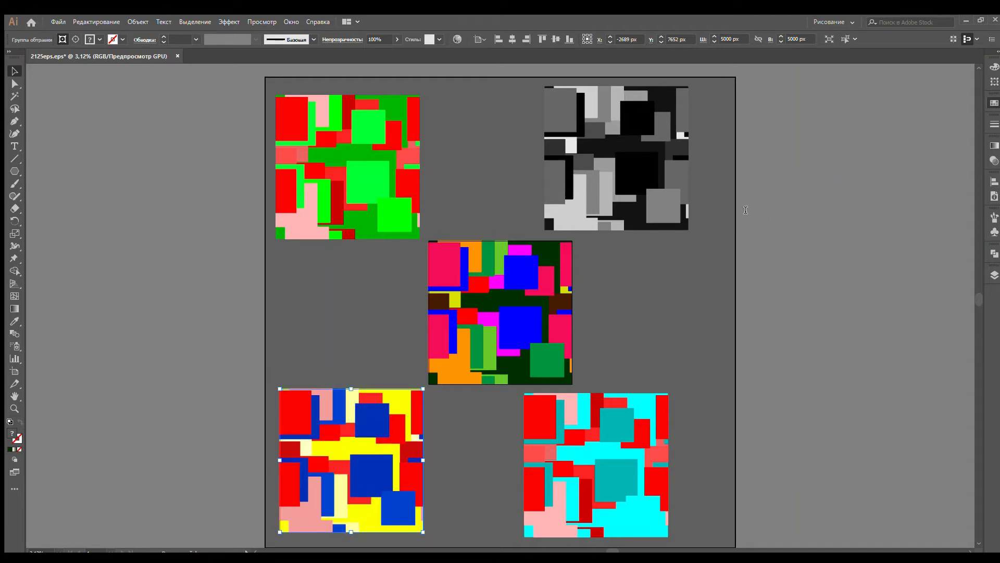
pyautogui.click(836, 198)
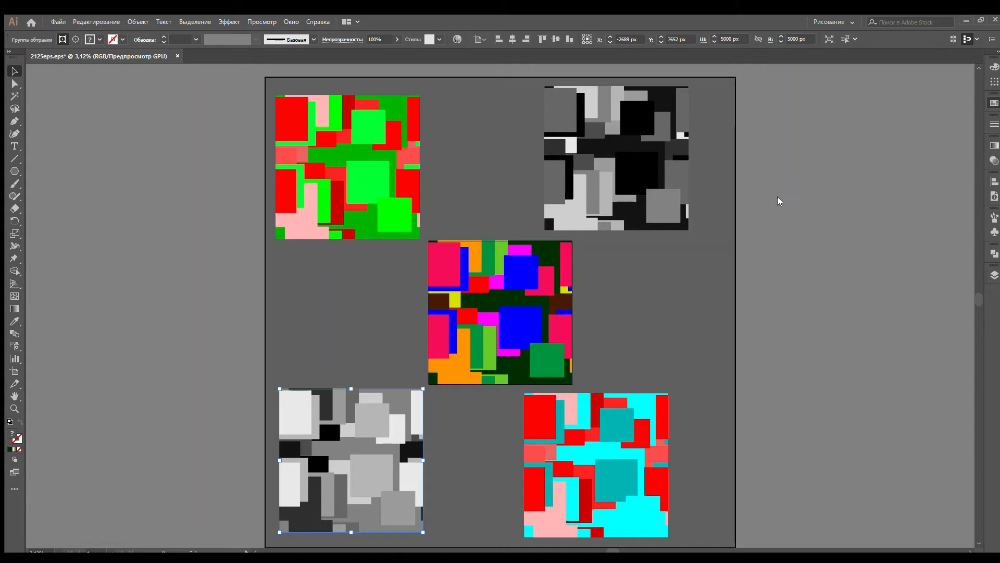
pyautogui.hotkey('ctrl', 'z')
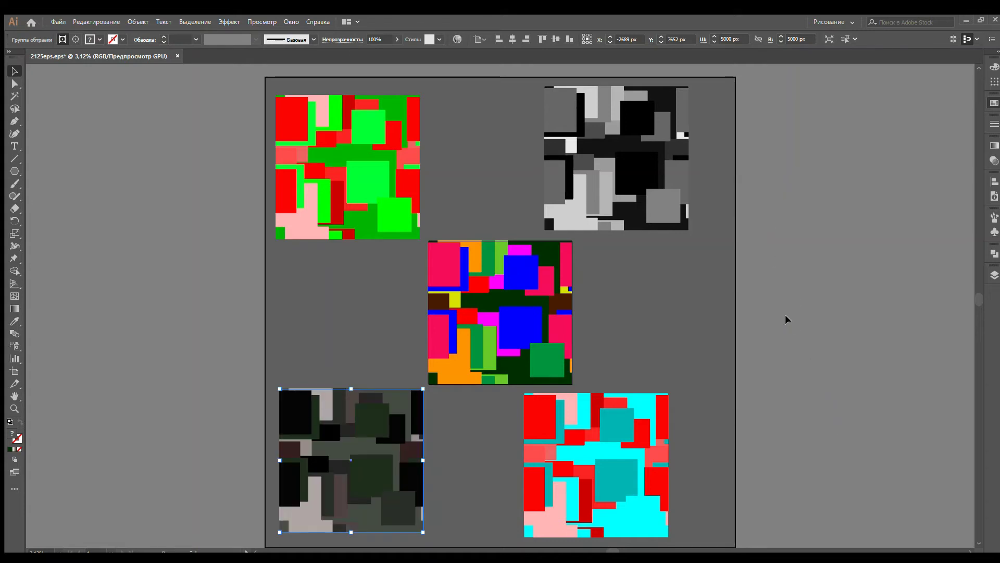
pyautogui.click(611, 288)
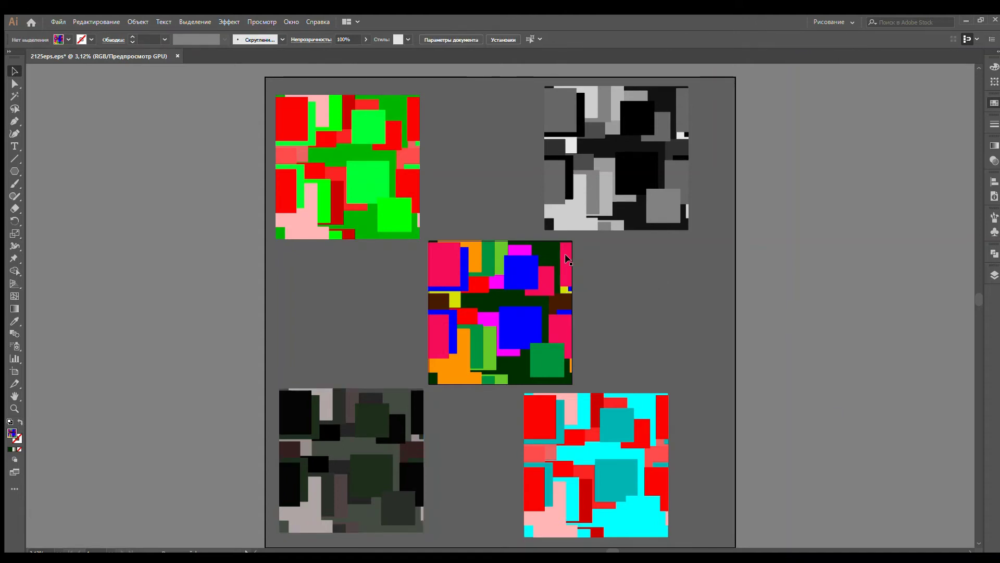
# - Select the four recoloured corner copies and delete them, keeping the original tile
pyautogui.click(391, 157)
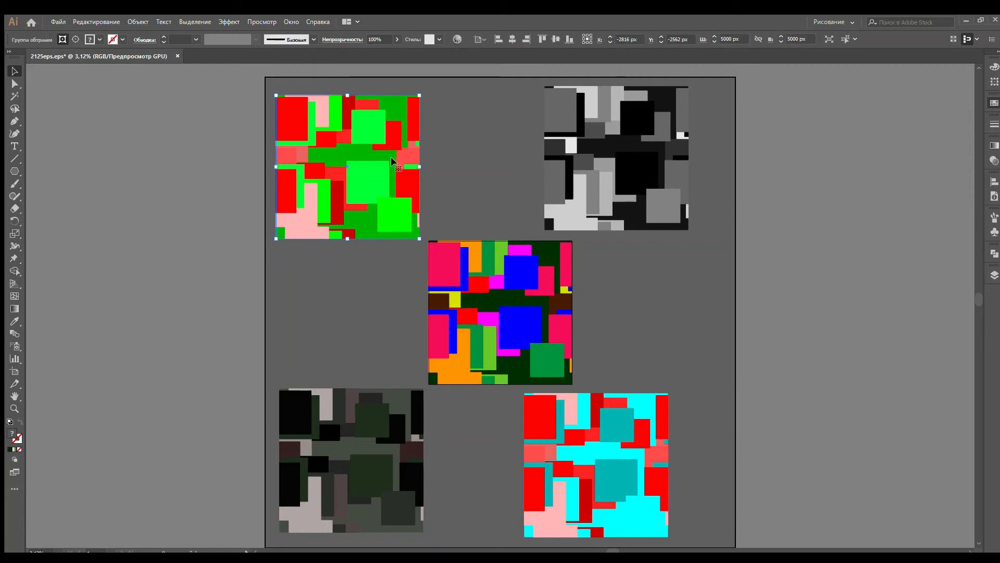
pyautogui.keyDown('shift'); pyautogui.click(600, 174); pyautogui.keyUp('shift')
pyautogui.keyDown('shift'); pyautogui.click(560, 433); pyautogui.keyUp('shift')
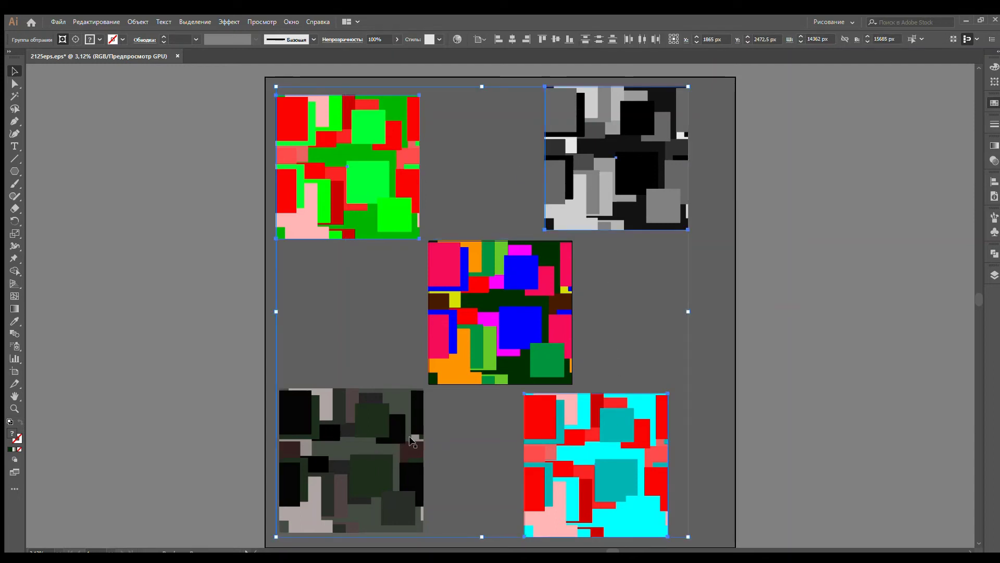
pyautogui.keyDown('shift'); pyautogui.click(402, 439); pyautogui.keyUp('shift')
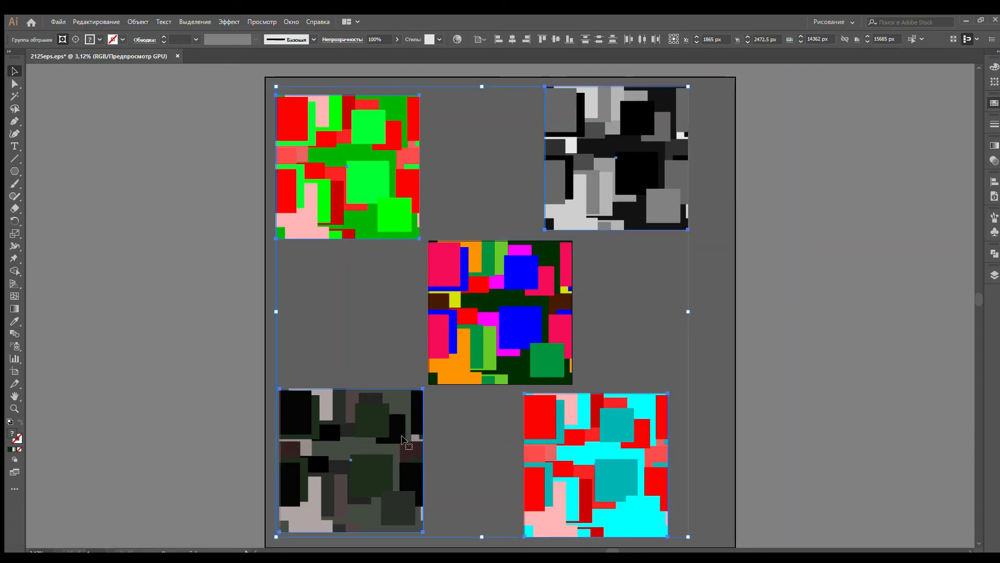
pyautogui.press('Delete')
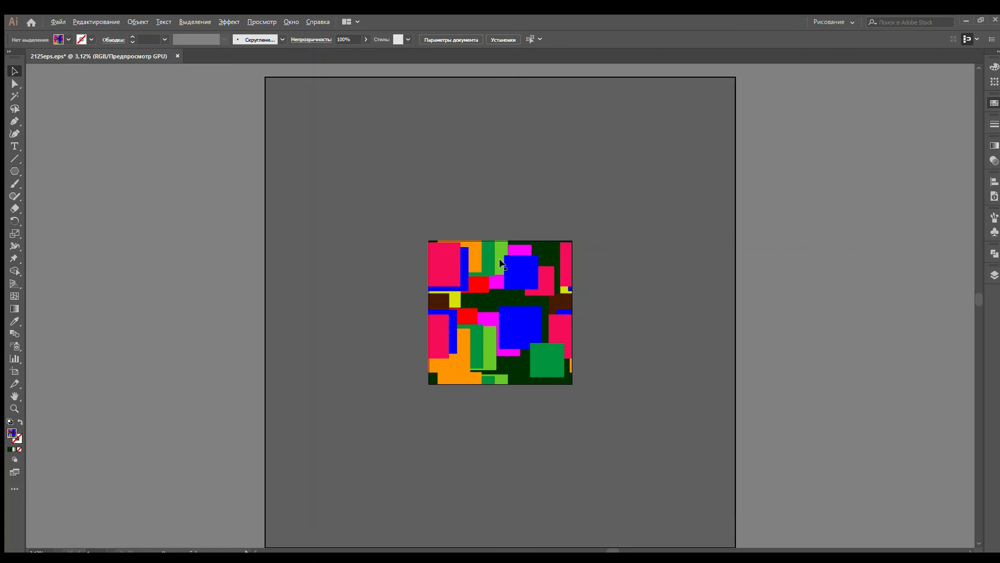
pyautogui.scroll(2, 507, 268)
pyautogui.scroll(-3, 547, 263)
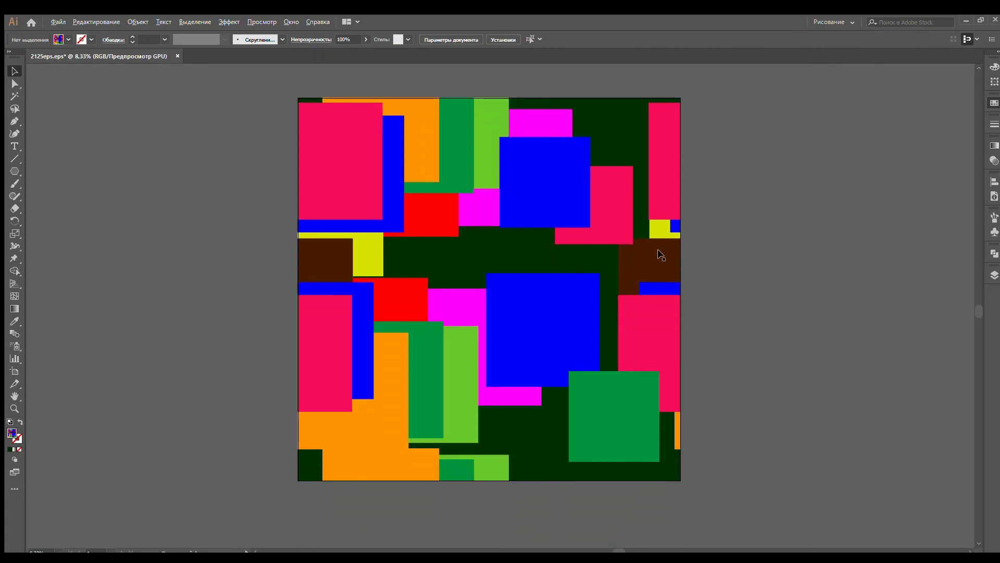
pyautogui.scroll(1, 680, 249)
pyautogui.scroll(-1, 680, 248)
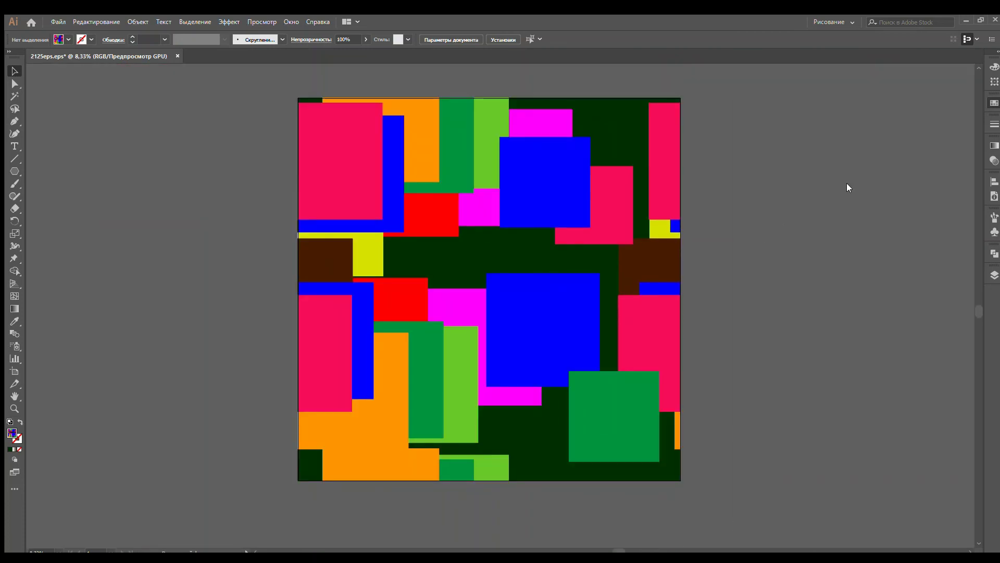